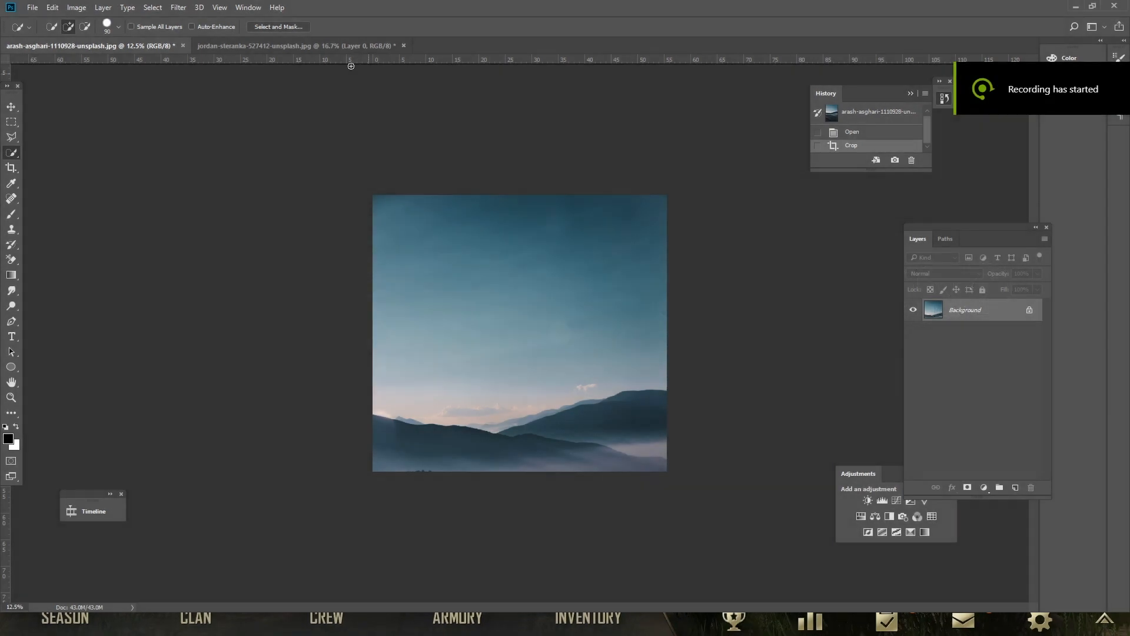
Step: Copy the dark forest ridge cut-out from the jordan-steranka image into the blue sky document as a new layer
left_click(288, 42)
left_click(12, 106)
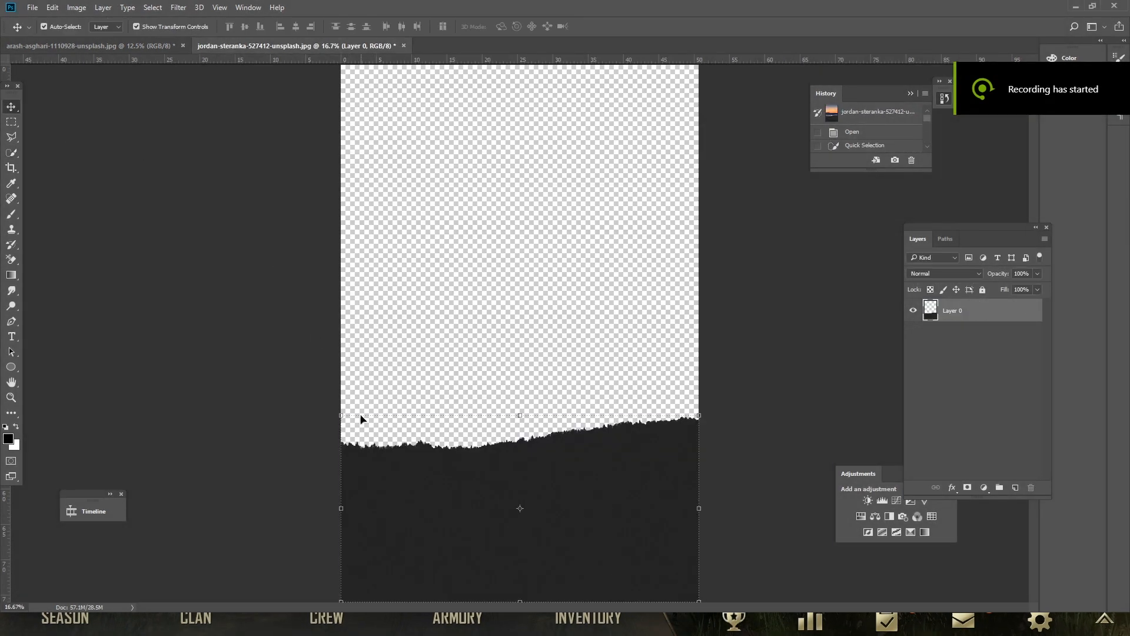
key("ctrl+a")
left_click_drag(450, 496, 463, 432)
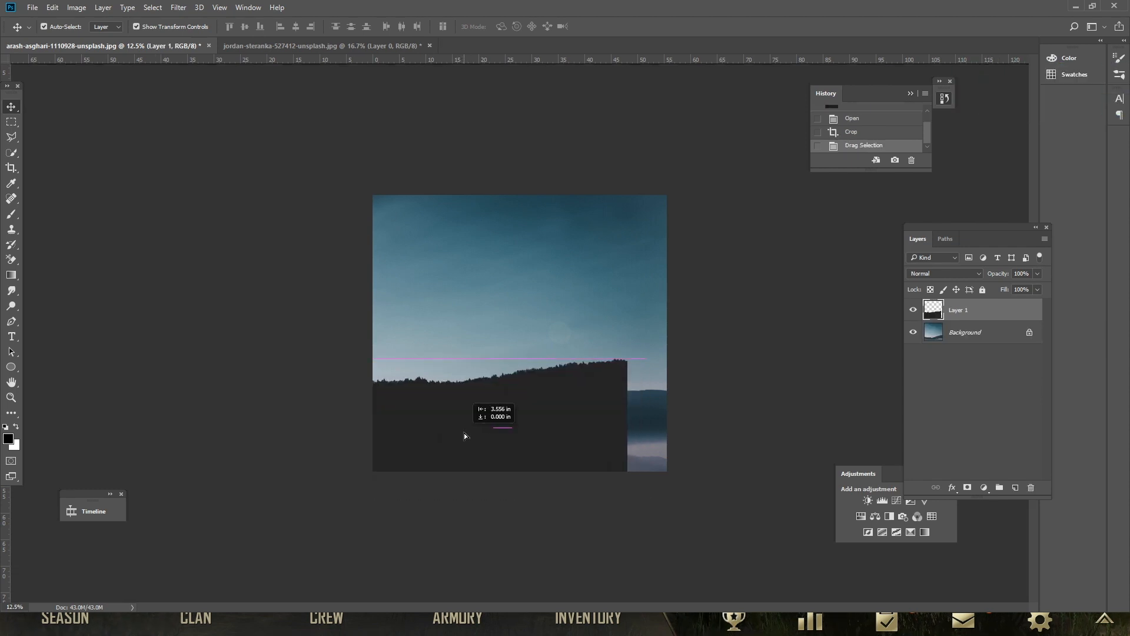
Step: Scale the forest ridge layer up to about 112.66% so it spans the canvas width, and place it over the original mountains
left_click_drag(628, 498, 664, 512)
left_click_drag(610, 421, 620, 433)
left_click(520, 25)
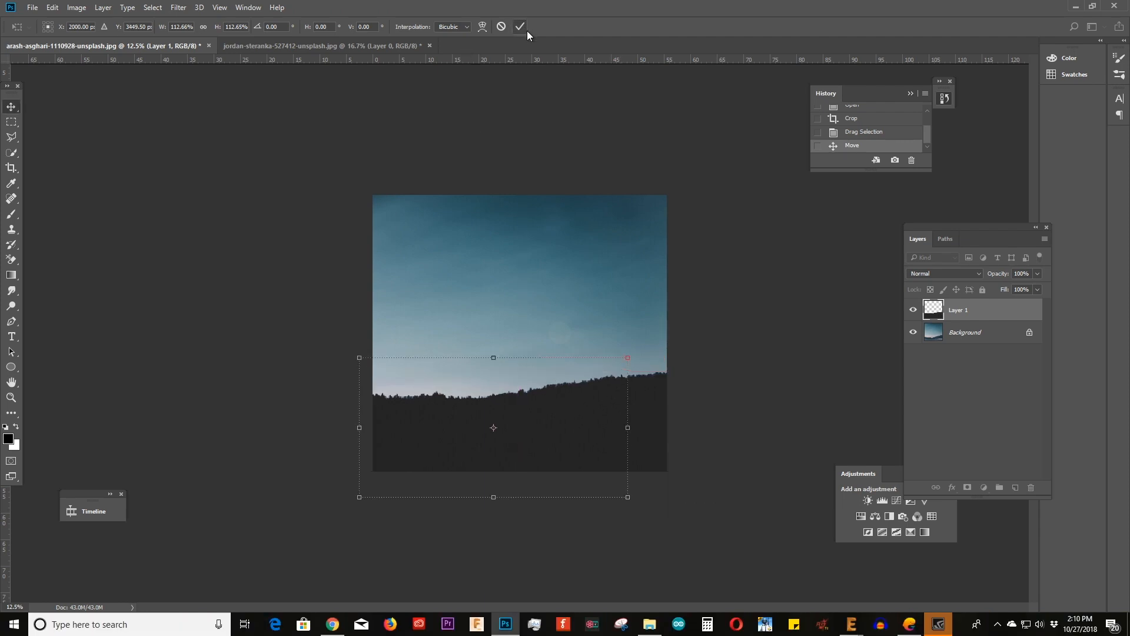
left_click_drag(575, 393, 574, 405)
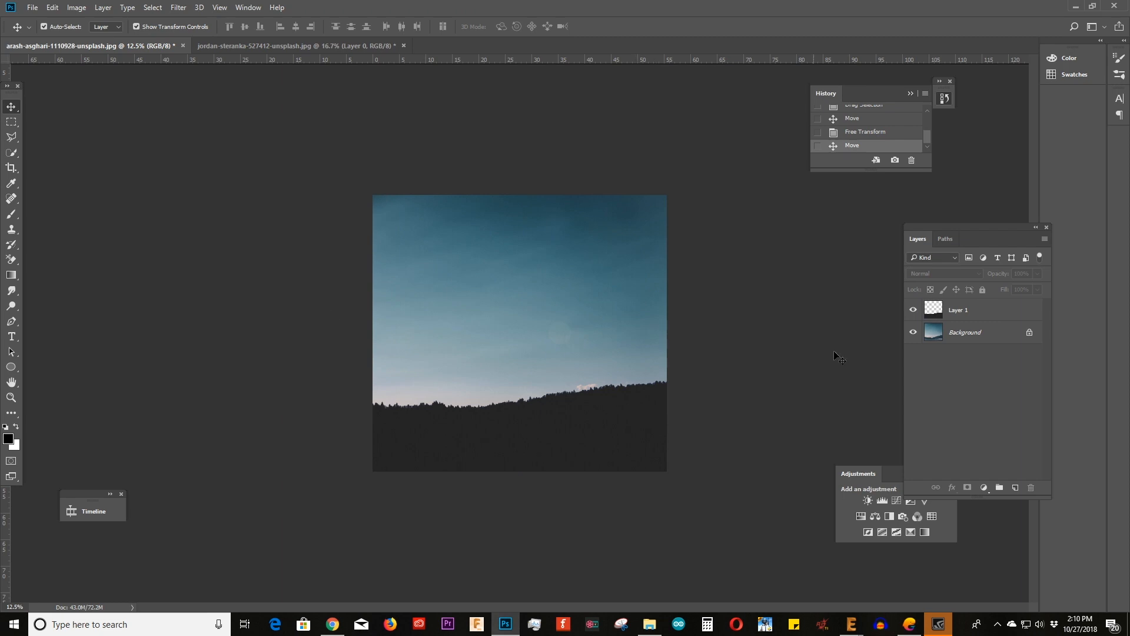
Step: Remove the small pink cloud above the ridge from the Background layer with the Spot Healing Brush enlarged to 150
left_click(932, 343)
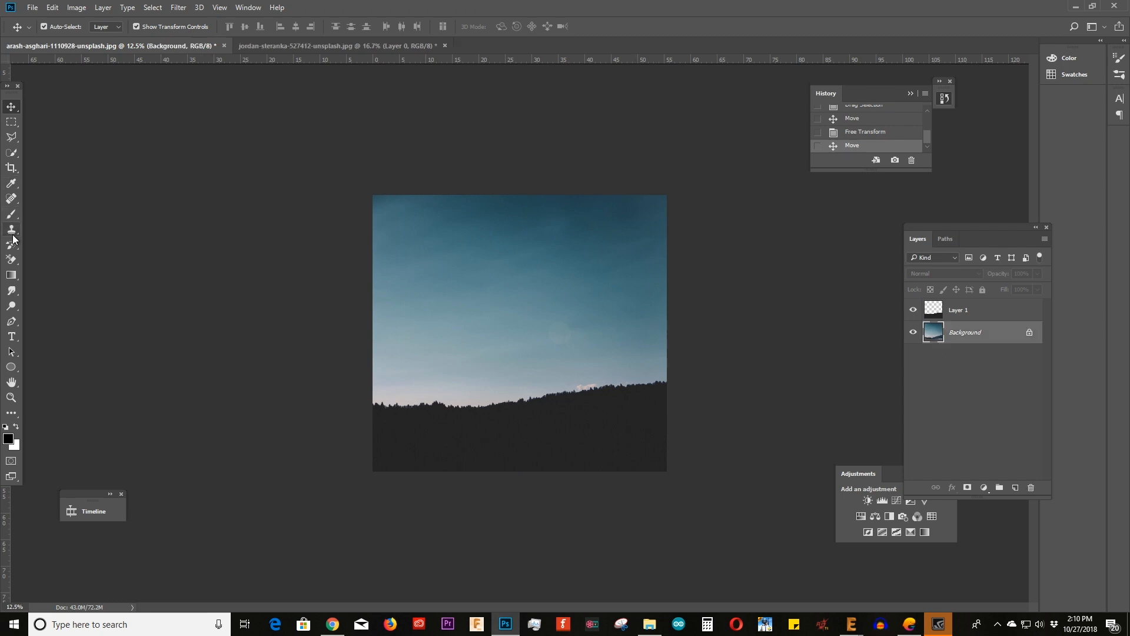
left_click(12, 198)
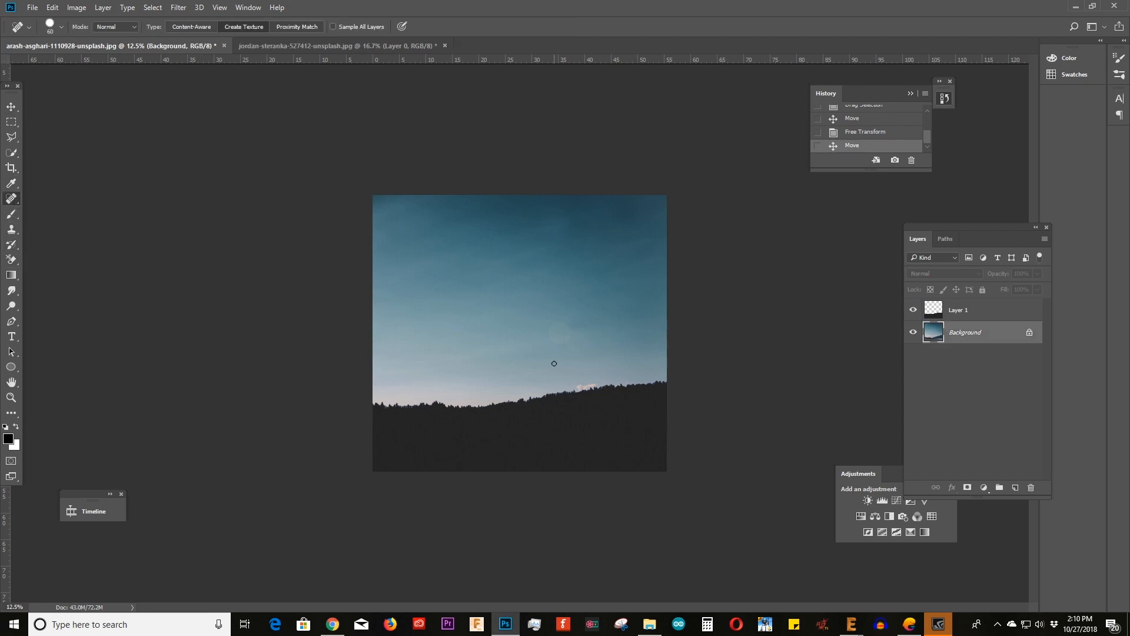
key("bracketright")
left_click(574, 389)
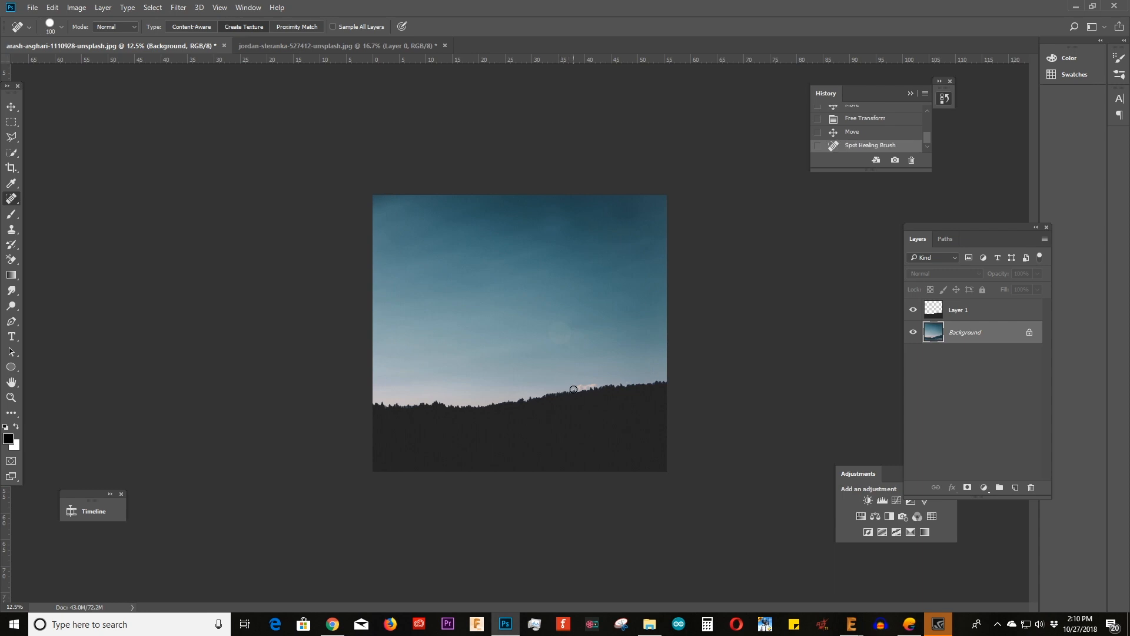
mouse_move(578, 381)
left_mouse_down()
mouse_move(622, 393)
mouse_move(567, 387)
mouse_move(599, 383)
left_mouse_up()
key("ctrl+z")
key("bracketright")
mouse_move(576, 387)
left_mouse_down()
mouse_move(608, 386)
mouse_move(589, 390)
left_mouse_up()
Step: Darken the forest ridge on Layer 1 to pure black by lowering Exposure to its minimum in the Camera Raw Filter
left_click(969, 311)
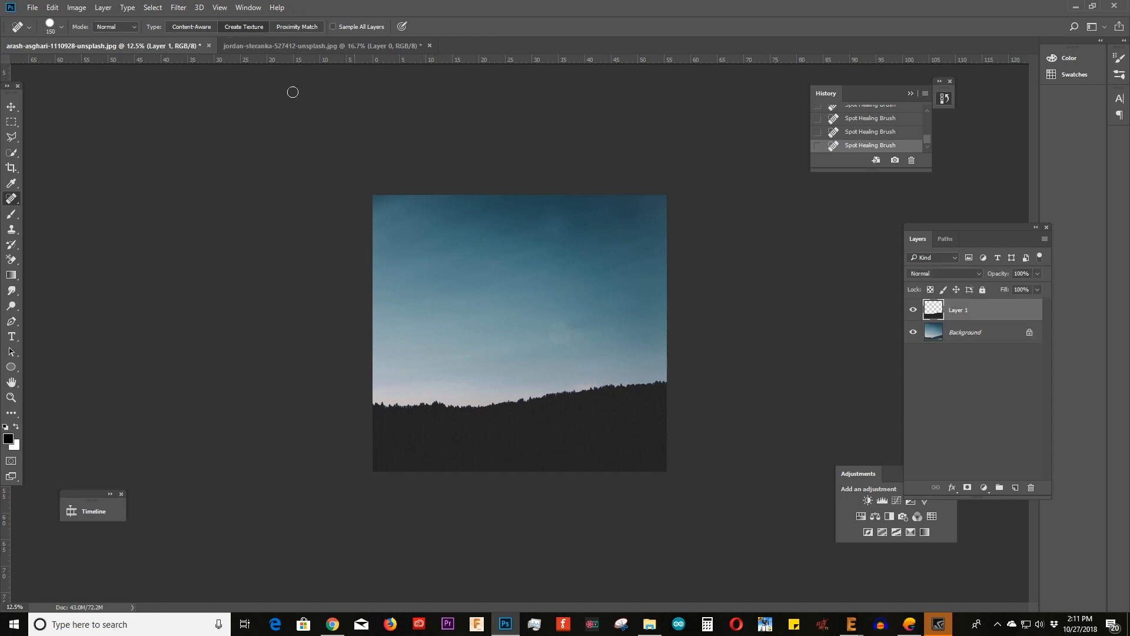
left_click(179, 7)
left_click(247, 76)
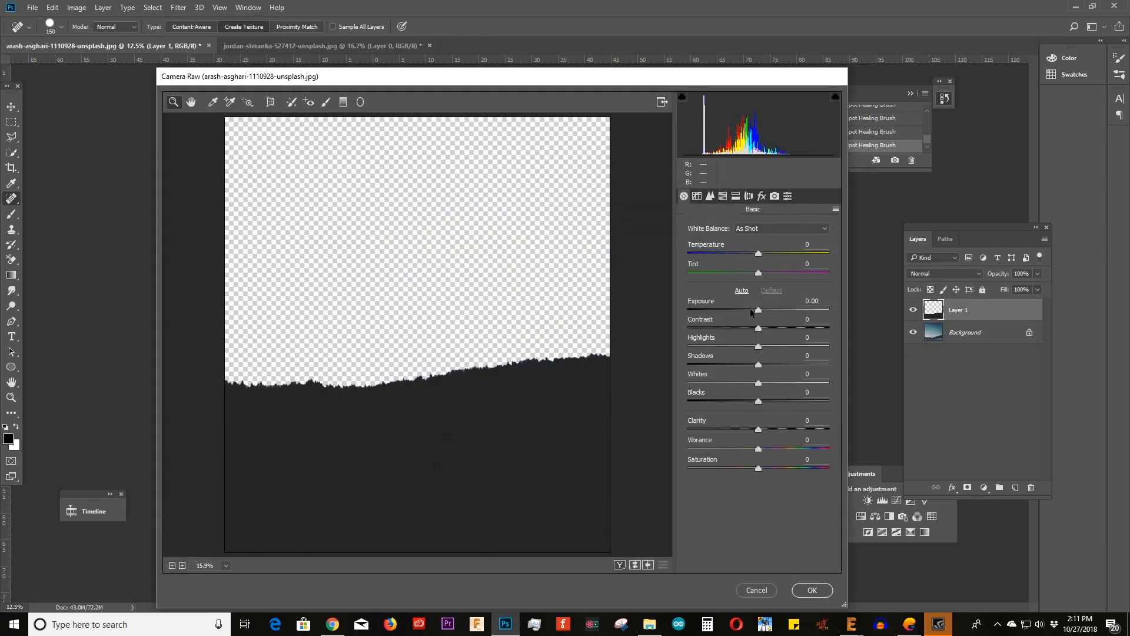
left_click_drag(751, 312, 682, 312)
left_click(813, 589)
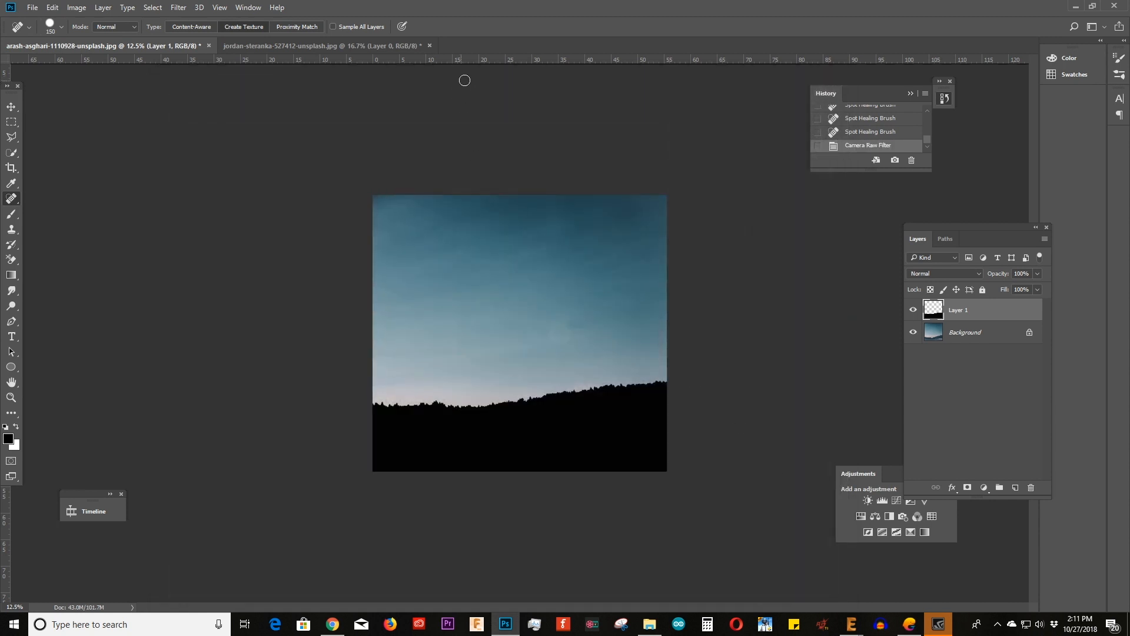
Step: Open the boy and girl silhouette picture "images" from the recent files
right_click(489, 47)
left_click(542, 105)
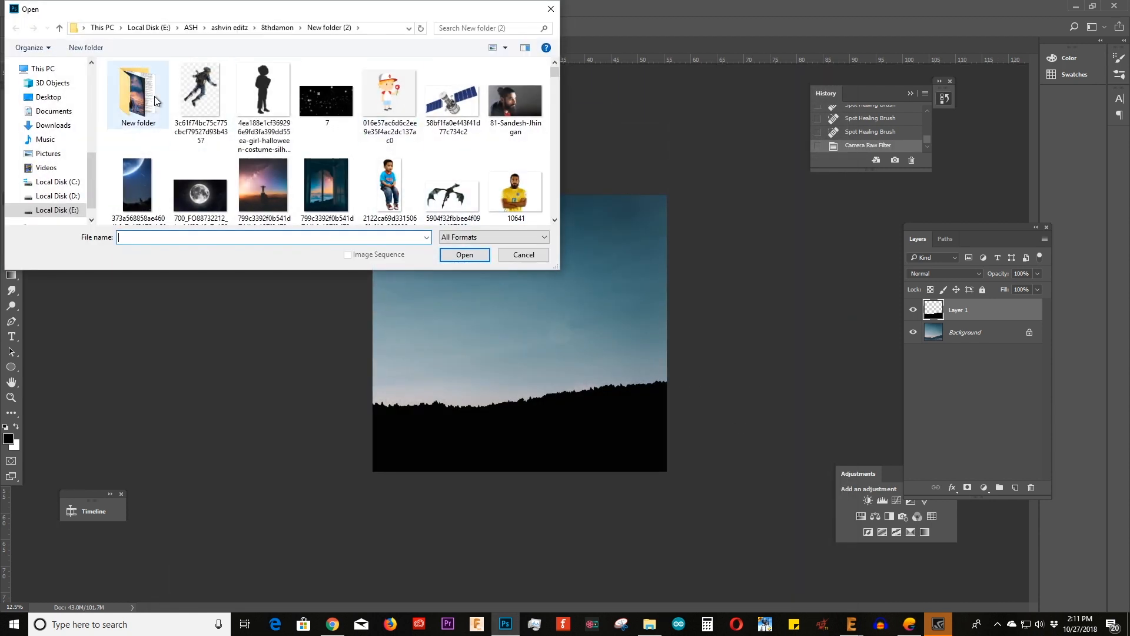
scroll(51, 84, "up", 4)
left_click(46, 73)
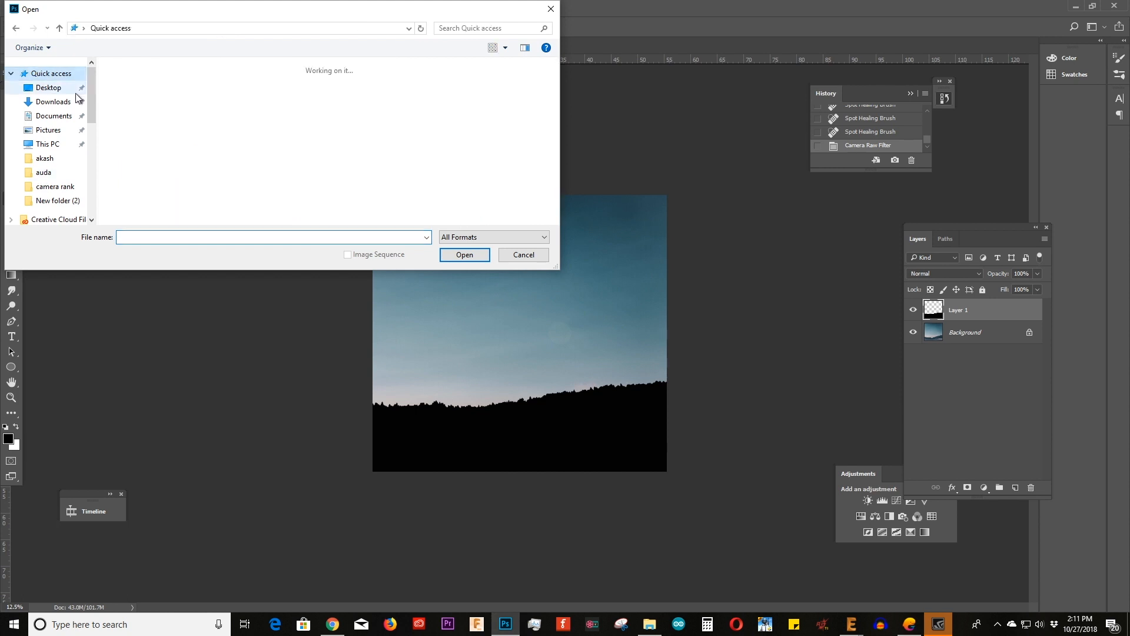
scroll(196, 212, "down", 3)
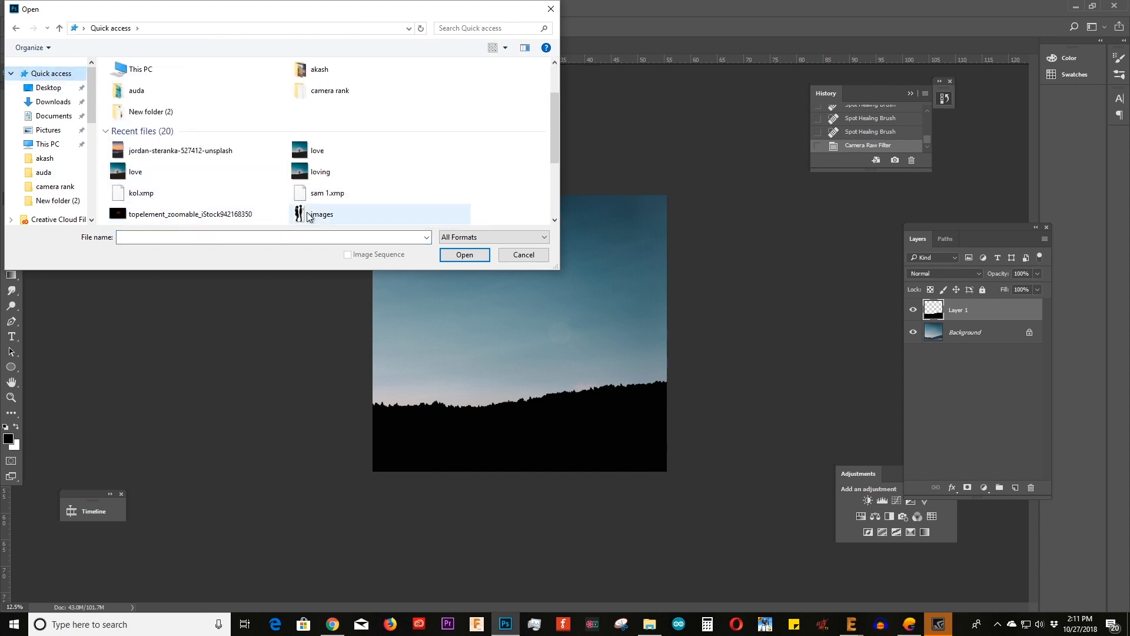
double_click(330, 214)
Step: Copy the entire couple silhouette picture into the sky document and resize it to stand small on the ridge near the centre
left_click(11, 106)
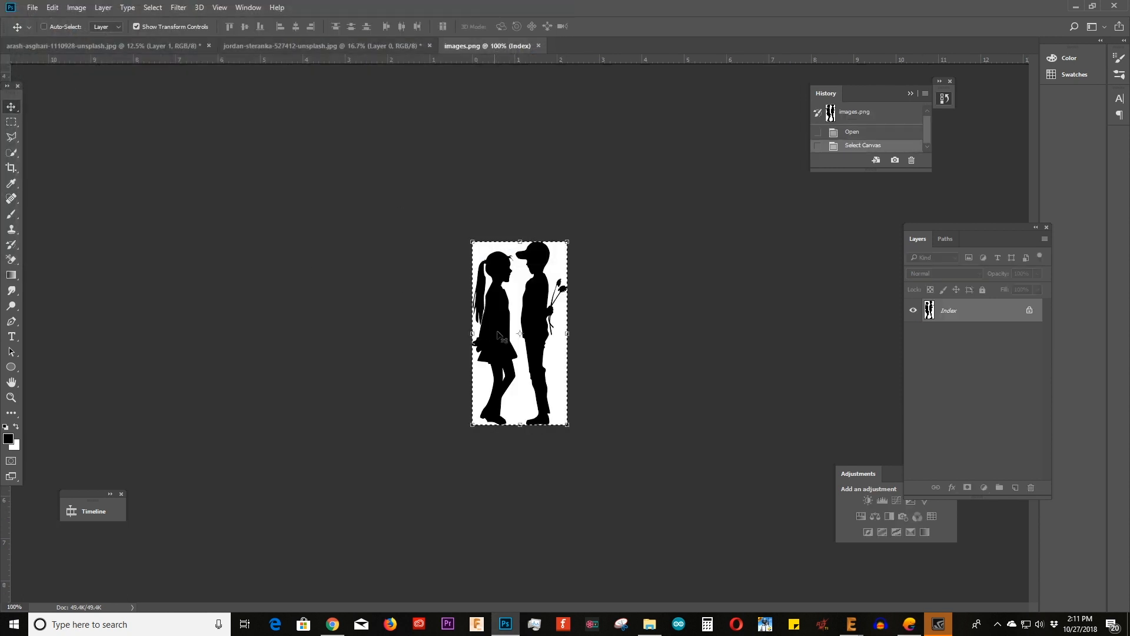
left_click_drag(82, 3, 506, 378)
left_click(520, 26)
left_click(583, 315)
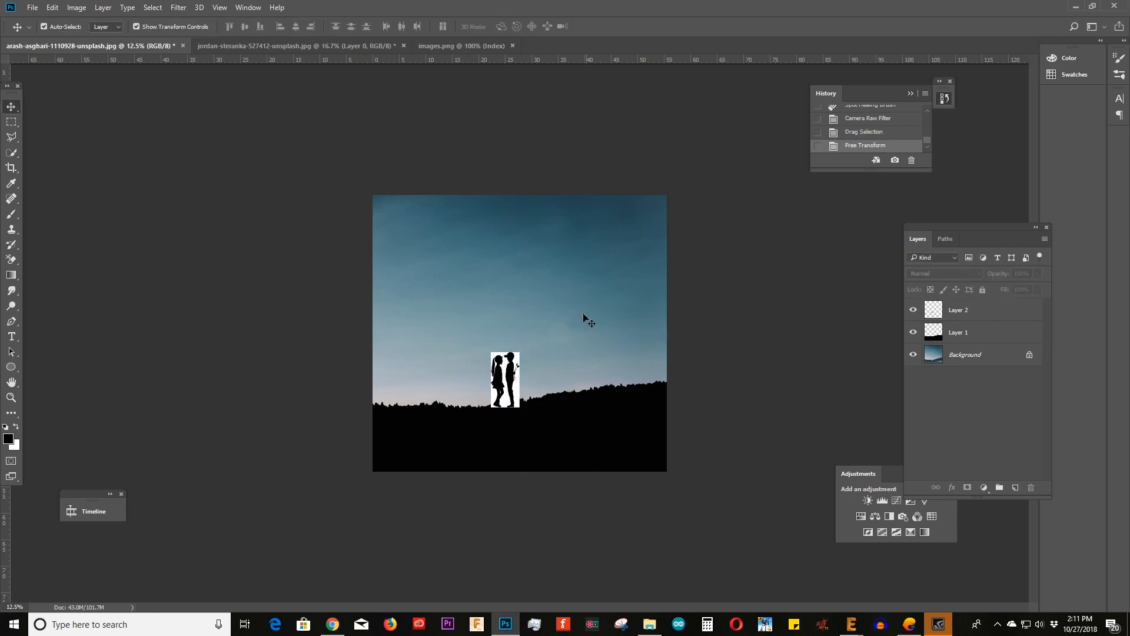
left_click(517, 395)
left_click_drag(491, 352, 486, 348)
left_click(520, 26)
Step: Erase the white background around the couple on Layer 2 with the Background Eraser
left_click(12, 260)
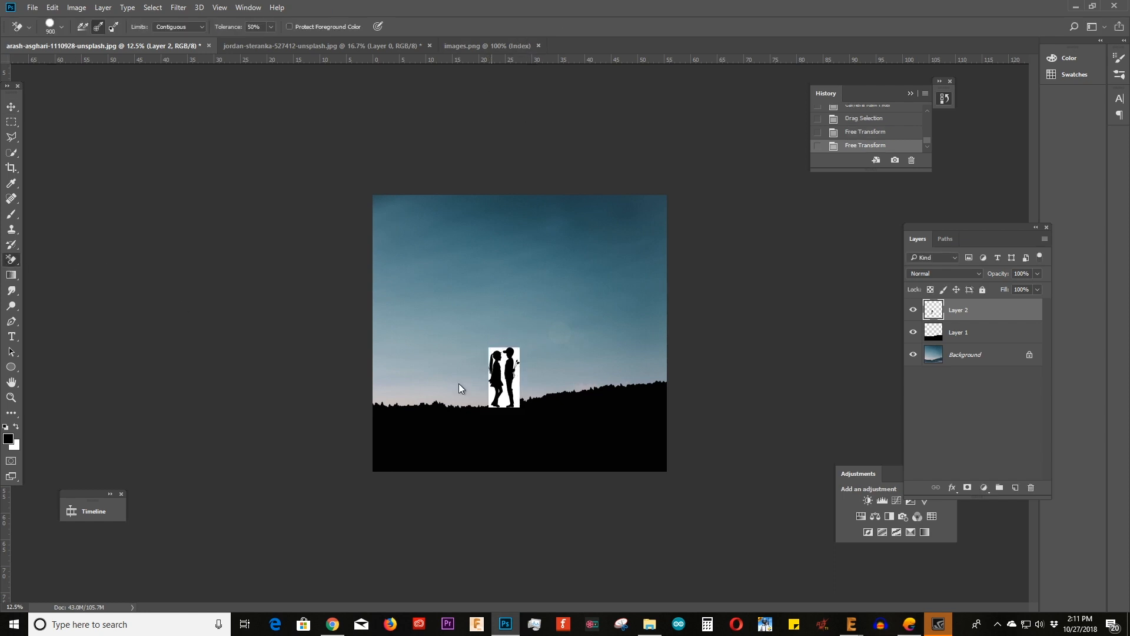
left_click(499, 400)
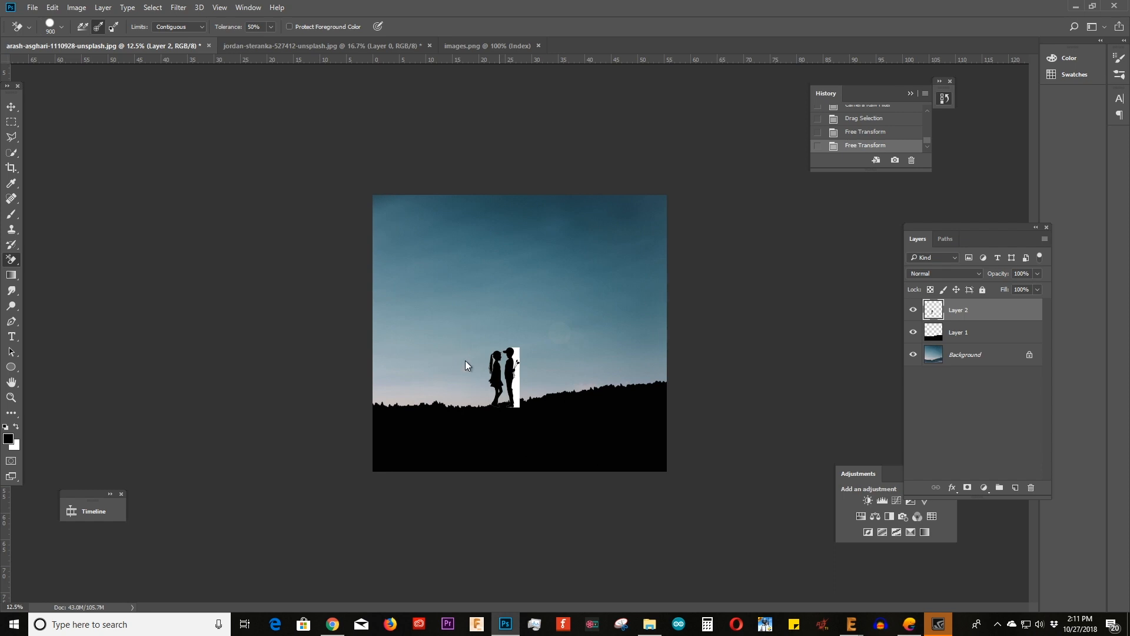
left_click_drag(486, 362, 485, 351)
Step: Shift the couple slightly right and up so their feet rest on the ridge line
left_click(4, 106)
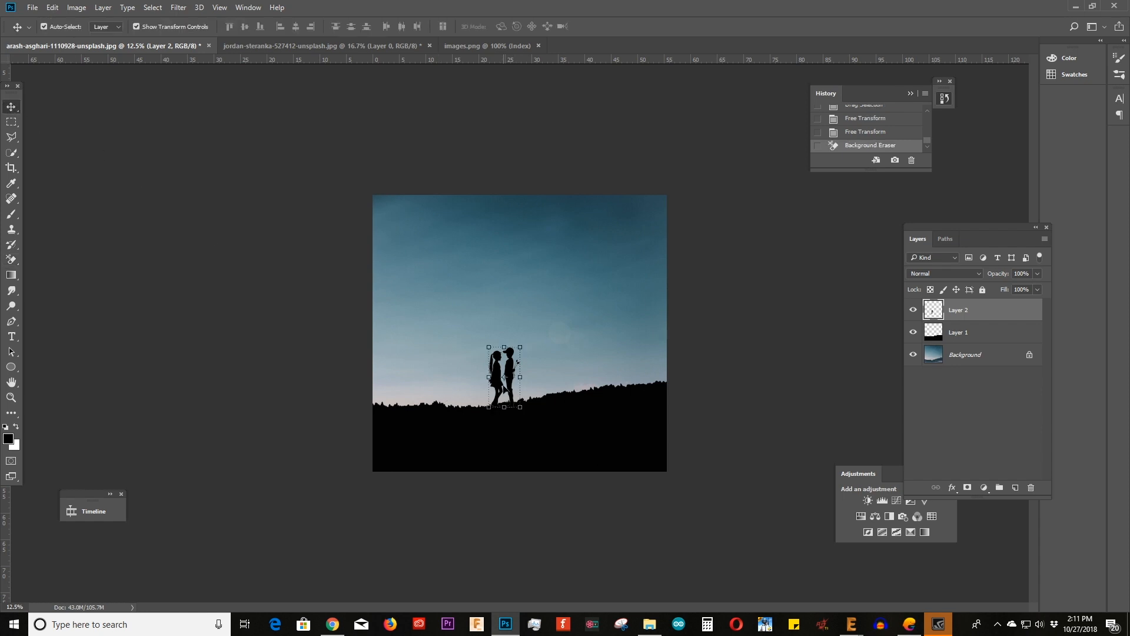
left_click_drag(515, 386, 528, 370)
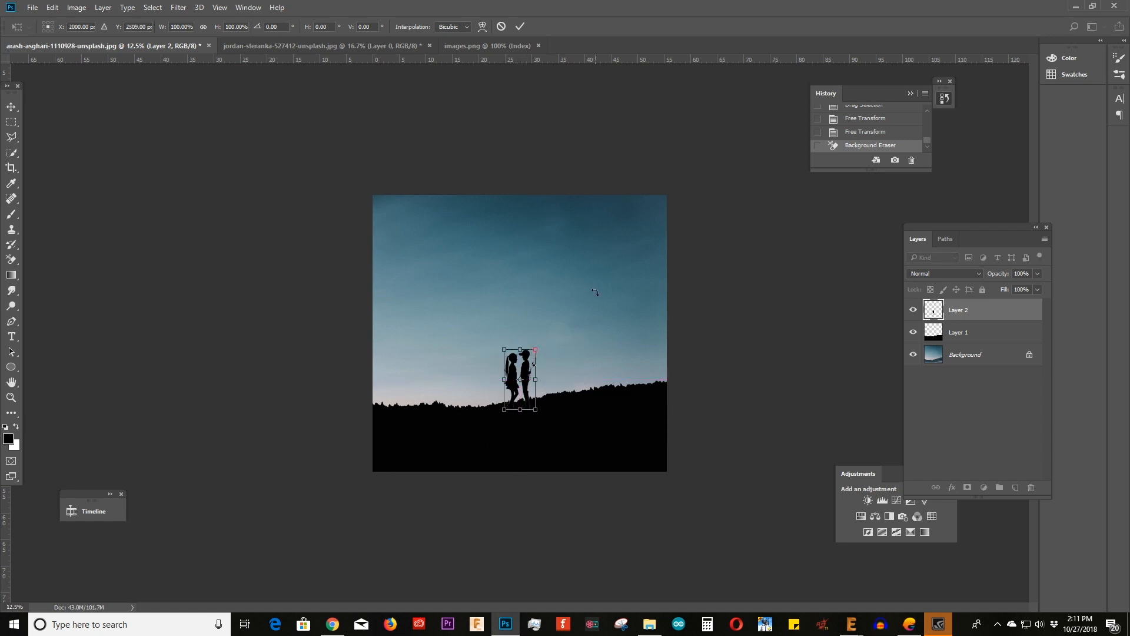
left_click(524, 24)
left_click(508, 319)
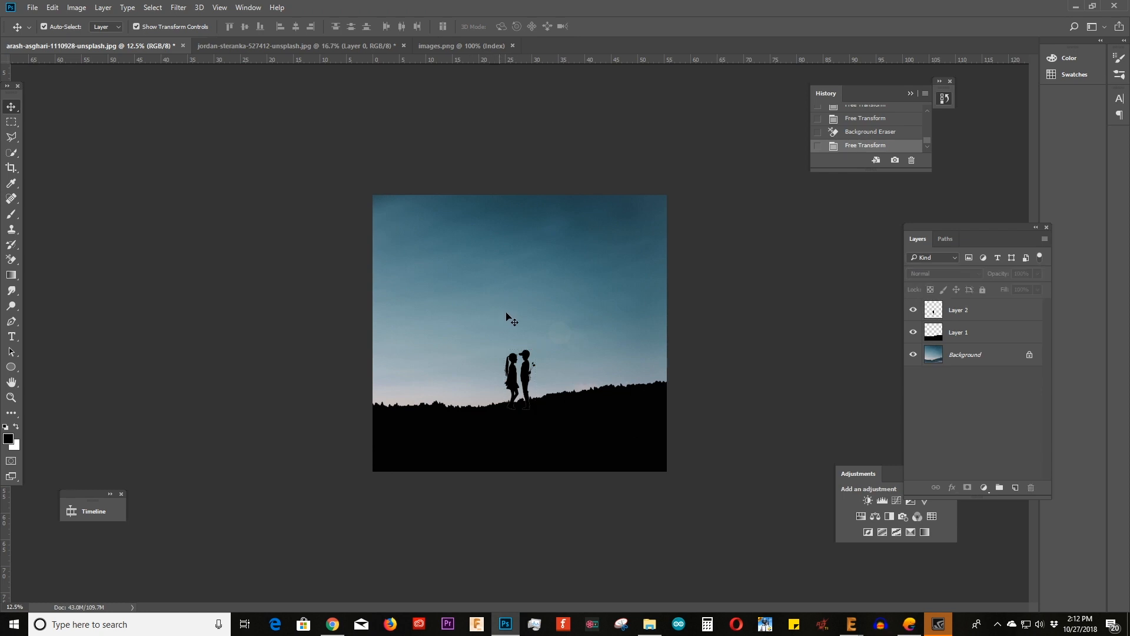
left_click_drag(515, 371, 513, 370)
left_click(612, 350)
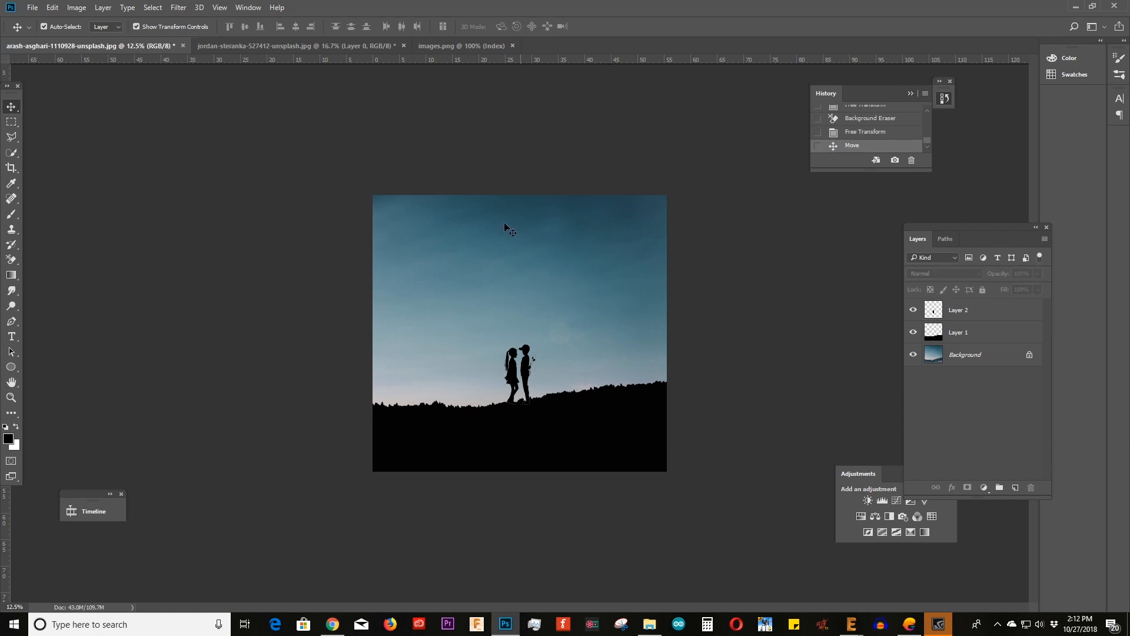
Step: Darken the couple on Layer 2 with the Camera Raw Filter at Exposure -5.00
left_click(974, 321)
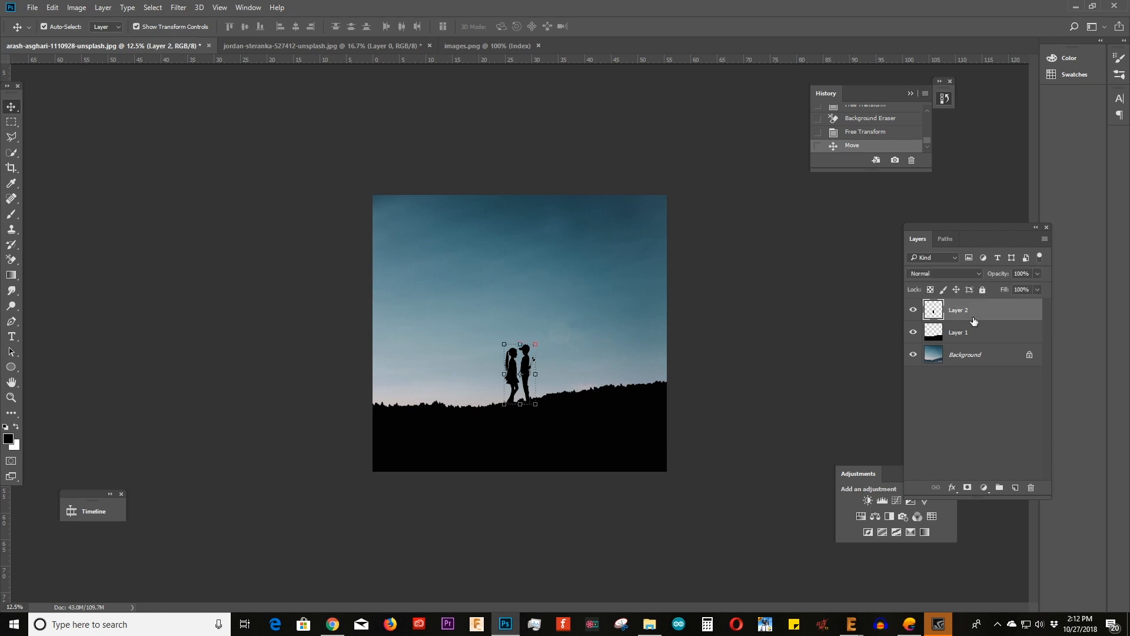
left_click(179, 7)
left_click(205, 77)
left_click_drag(757, 311, 461, 327)
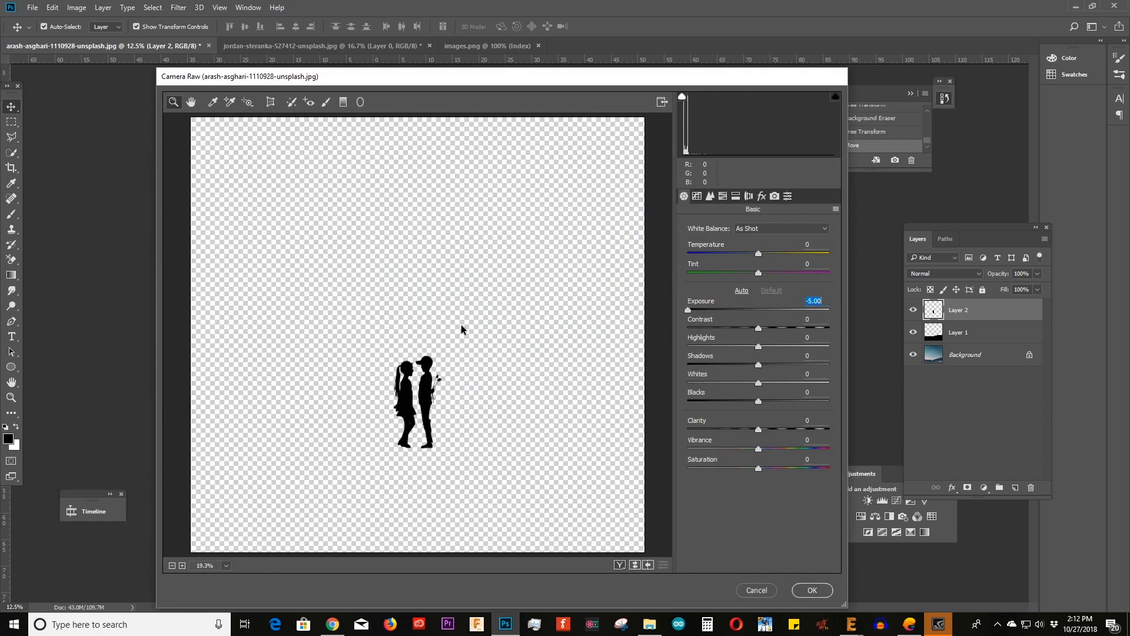
left_click(812, 590)
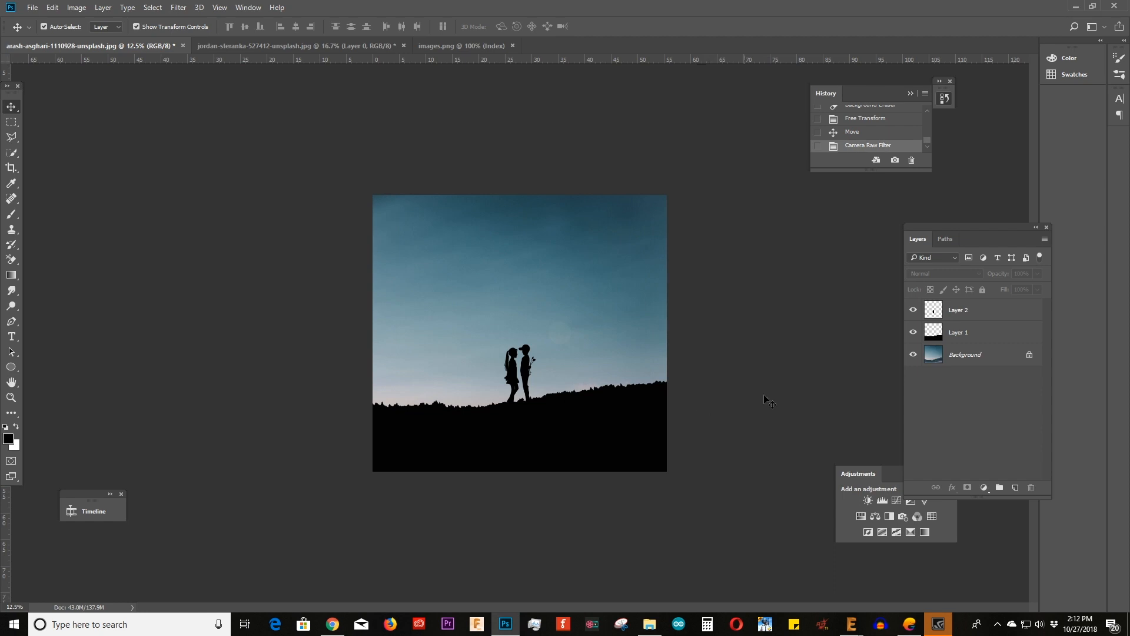
Step: Add an empty new layer directly above the Background layer
left_click(967, 360)
left_click(1015, 487)
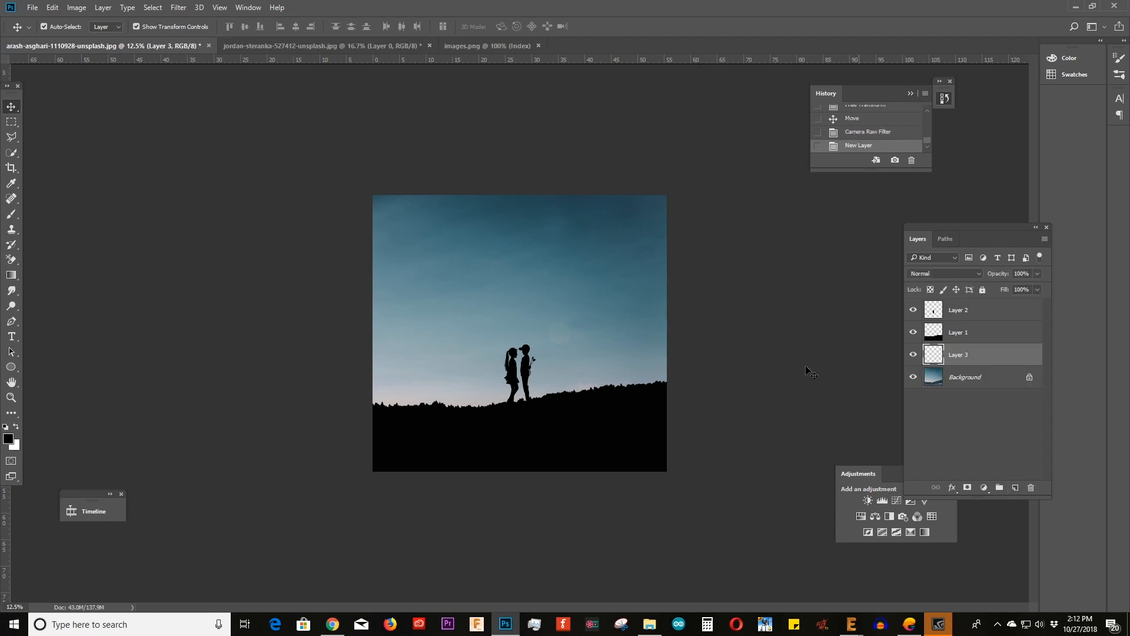
left_click(8, 214)
left_click(506, 303)
key("ctrl+z")
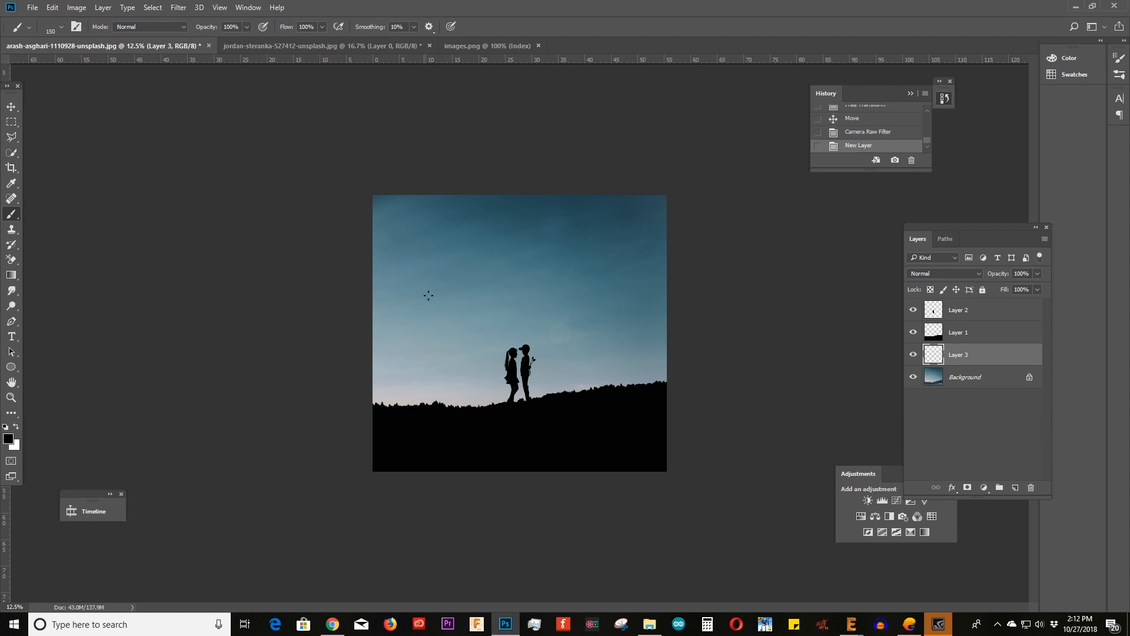
left_click_drag(419, 252, 623, 308)
key("ctrl+z")
Step: Set the foreground color to white (ffffff) and paint scattered stars across the sky on Layer 3 with the star brush at size 600
left_click(9, 439)
type("ffffff")
left_click(1082, 208)
left_click(397, 373)
key("ctrl+z")
left_click(491, 211)
left_click(500, 357)
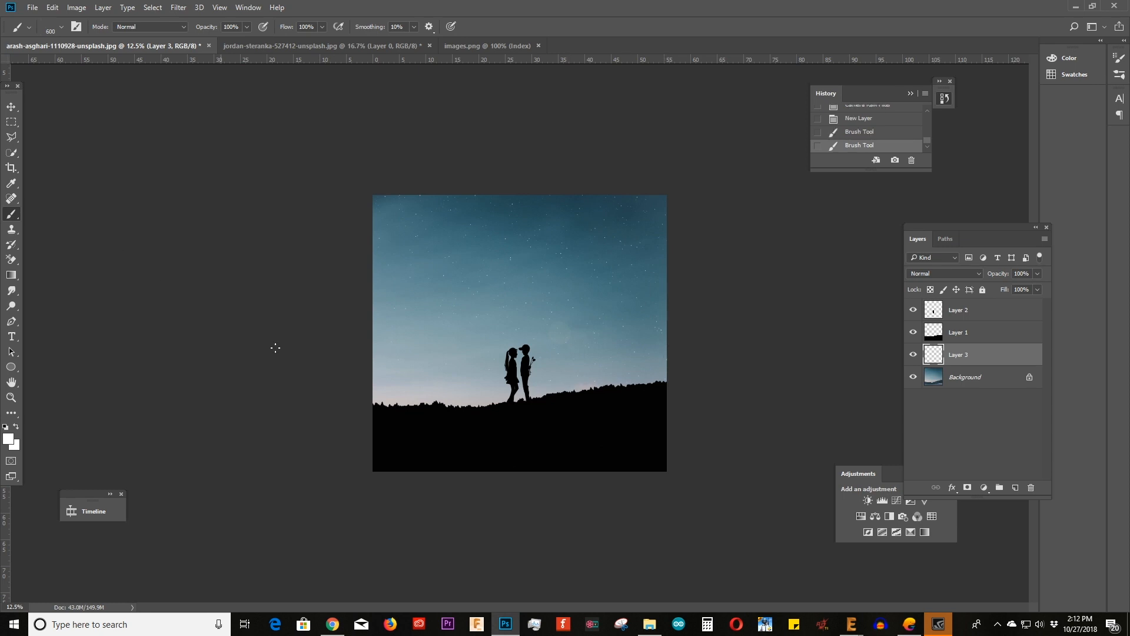
left_click(494, 389)
left_click(452, 216)
Step: Add a layer mask and an Outer Glow effect to the star layer
left_click(967, 487)
double_click(933, 354)
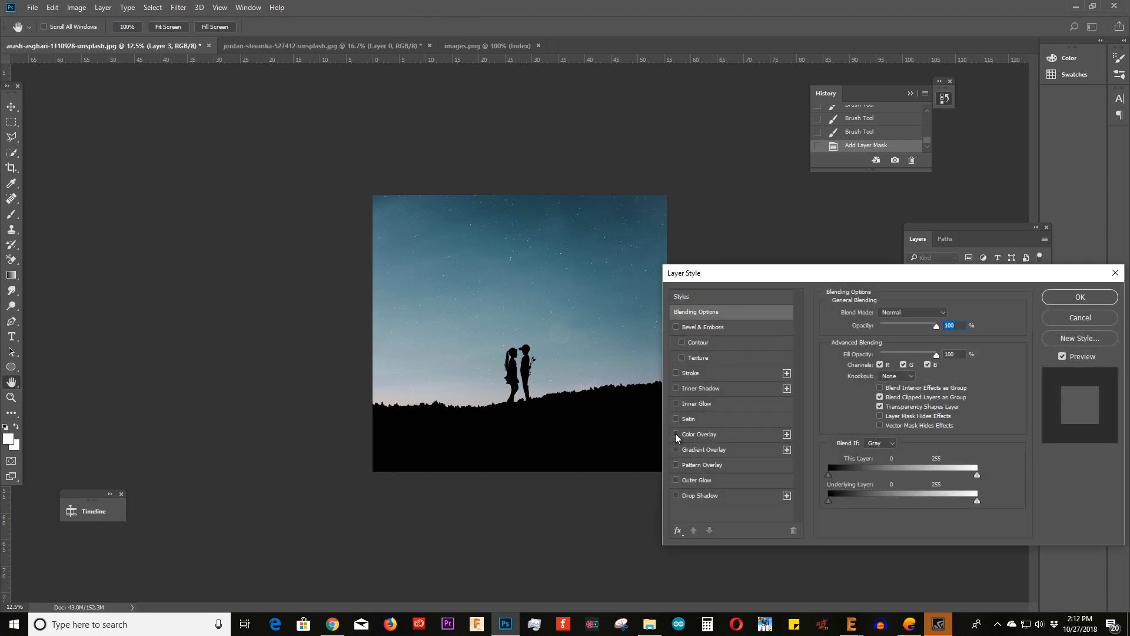
left_click(675, 480)
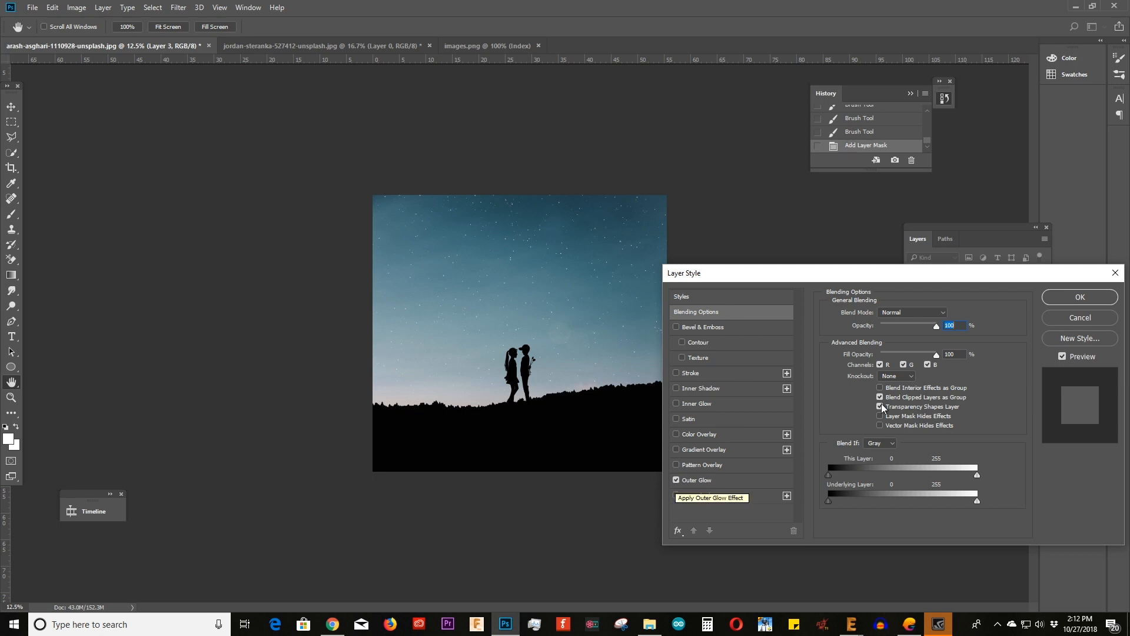
left_click(1082, 298)
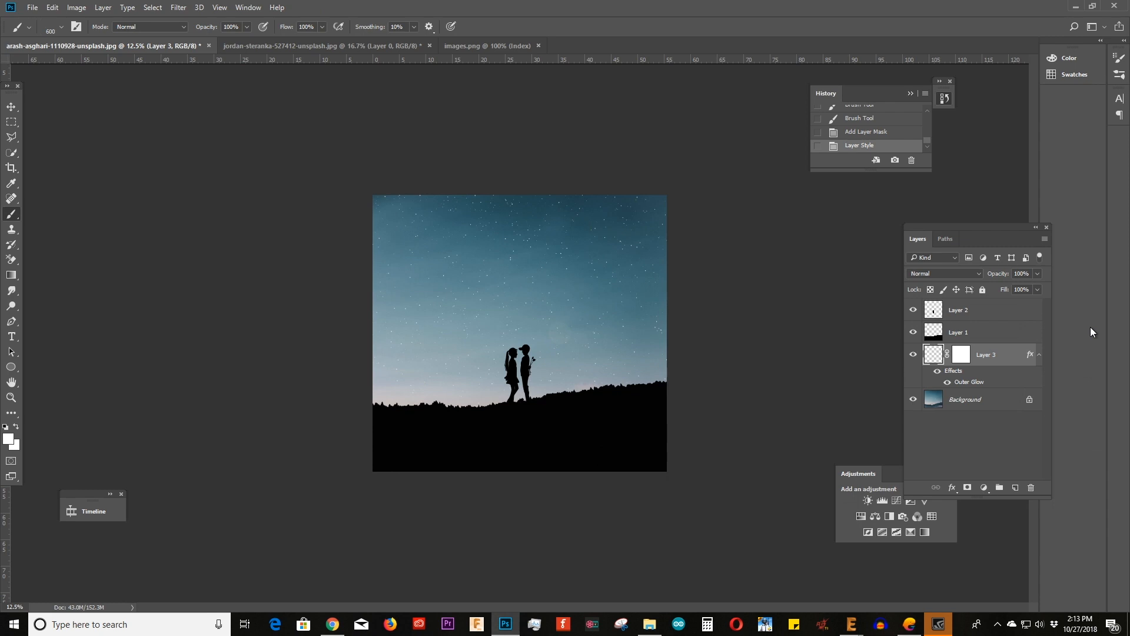
Step: Try a Motion Blur at a 90° angle on the star layer, and undo it
left_click(178, 7)
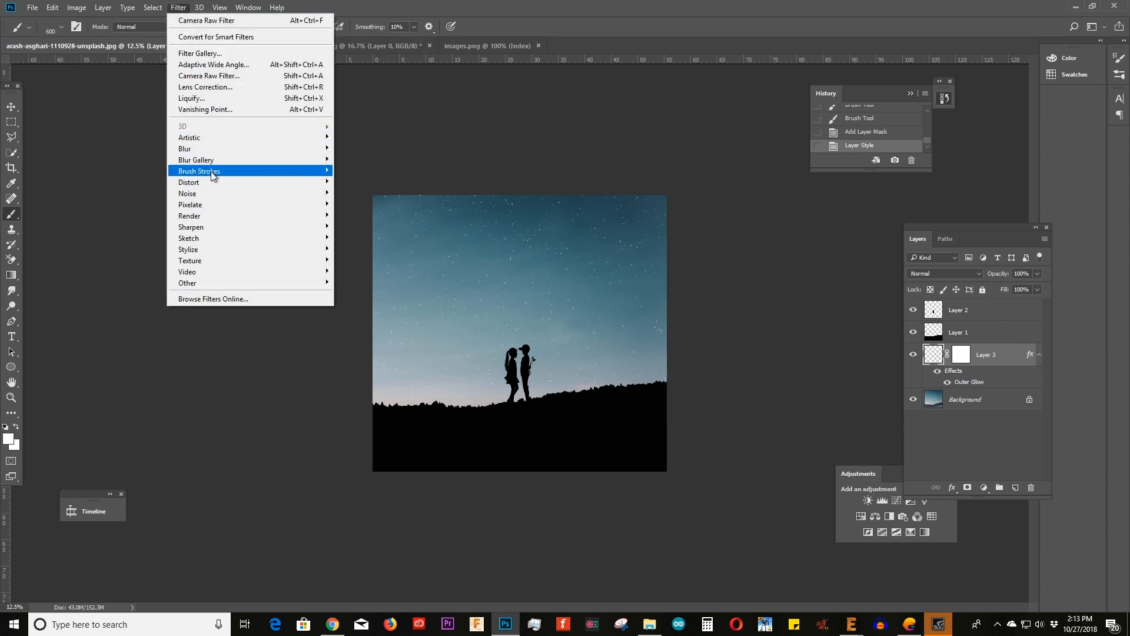
mouse_move(207, 149)
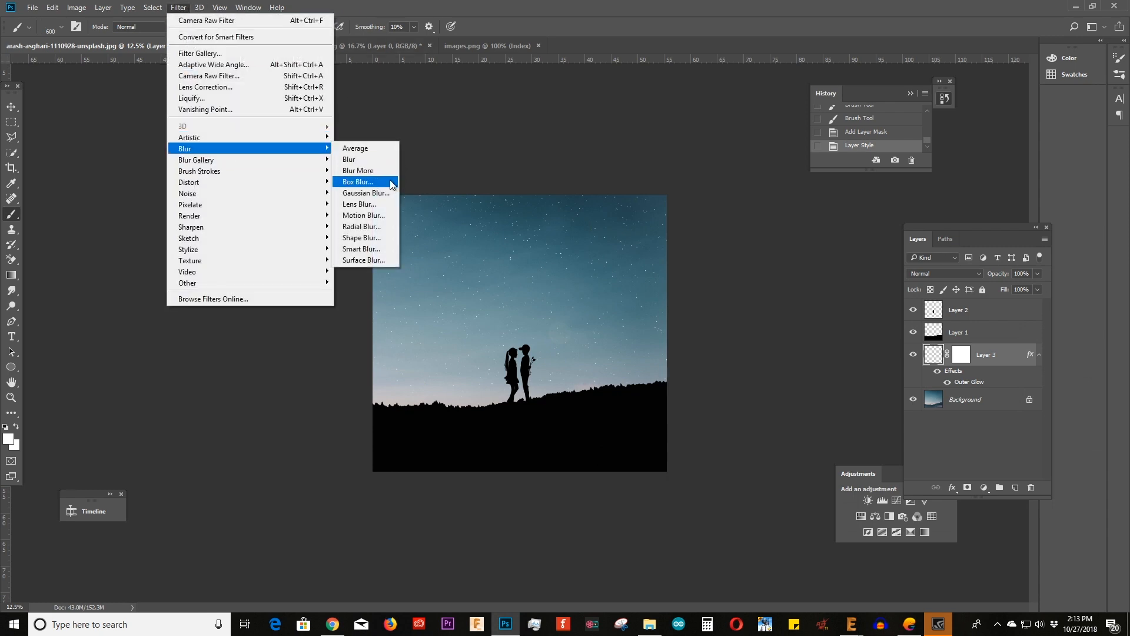
left_click(366, 215)
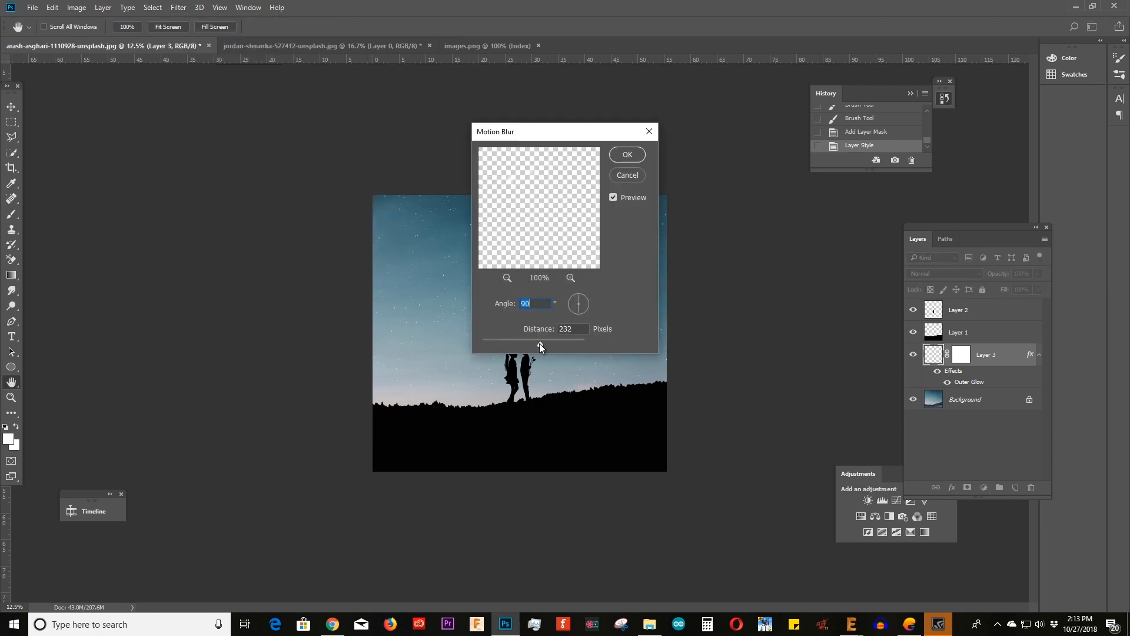
mouse_move(490, 345)
left_mouse_down()
mouse_move(507, 345)
mouse_move(485, 354)
left_mouse_up()
left_click(627, 154)
key("ctrl+z")
key("ctrl+z")
key("ctrl+z")
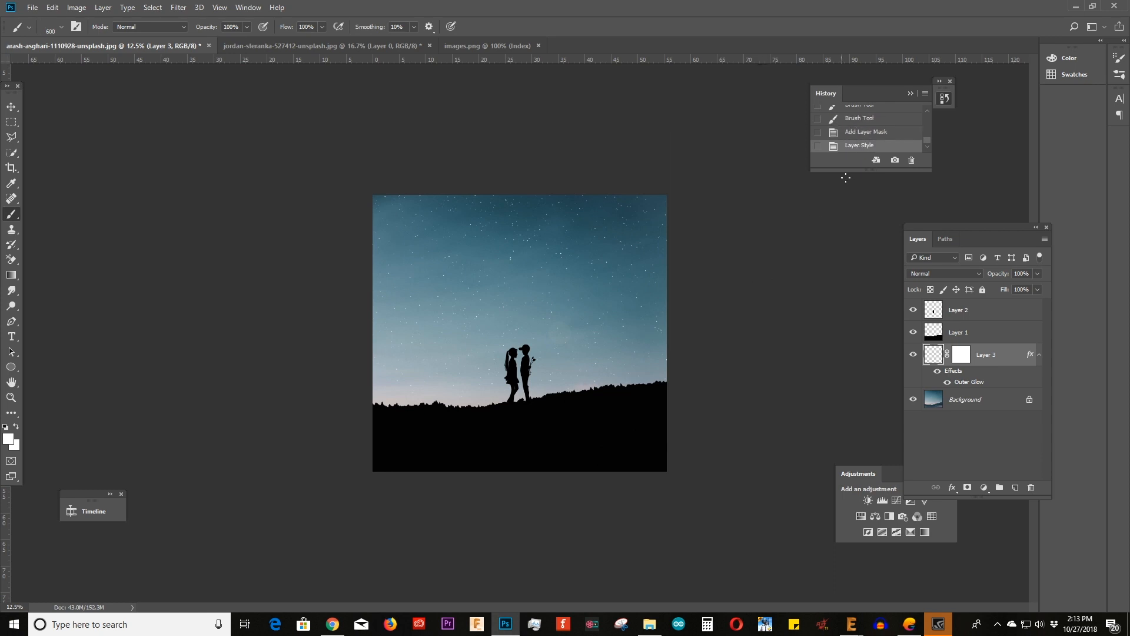
key("ctrl+z")
key("ctrl+z")
Step: Hide the layer effects of the star layer
left_click(937, 372)
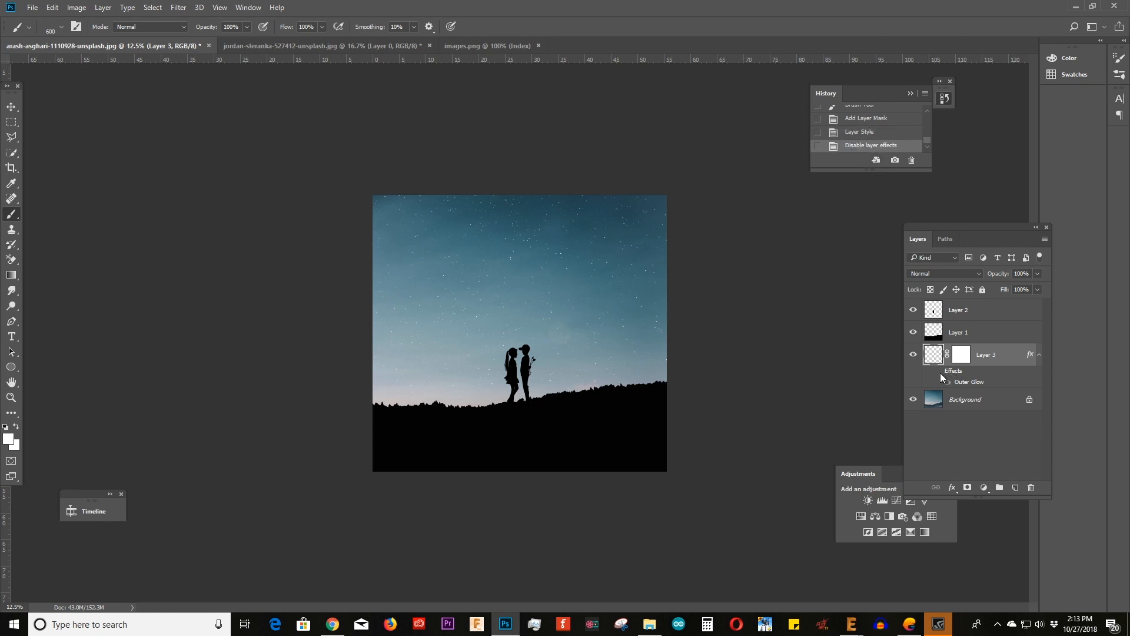
Step: Turn the layer effects of the star layer back on
left_click(938, 372)
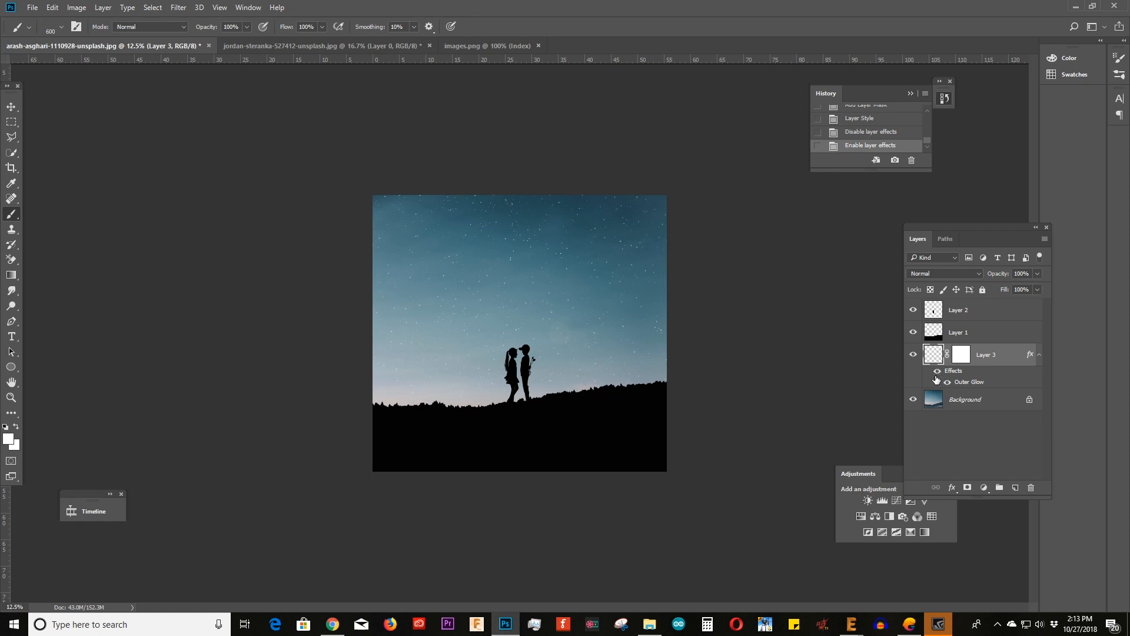
Step: Browse New folder (2) and the recent files in Quick access for a moon image to open
right_click(595, 46)
left_click(676, 101)
scroll(283, 148, "down", 10)
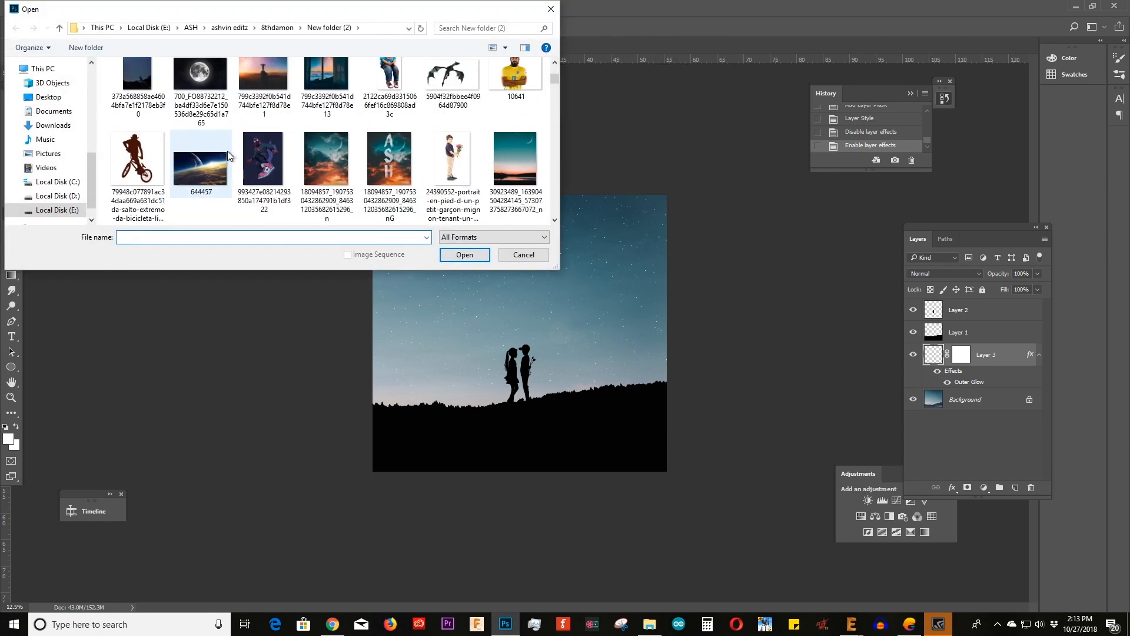
scroll(68, 127, "up", 5)
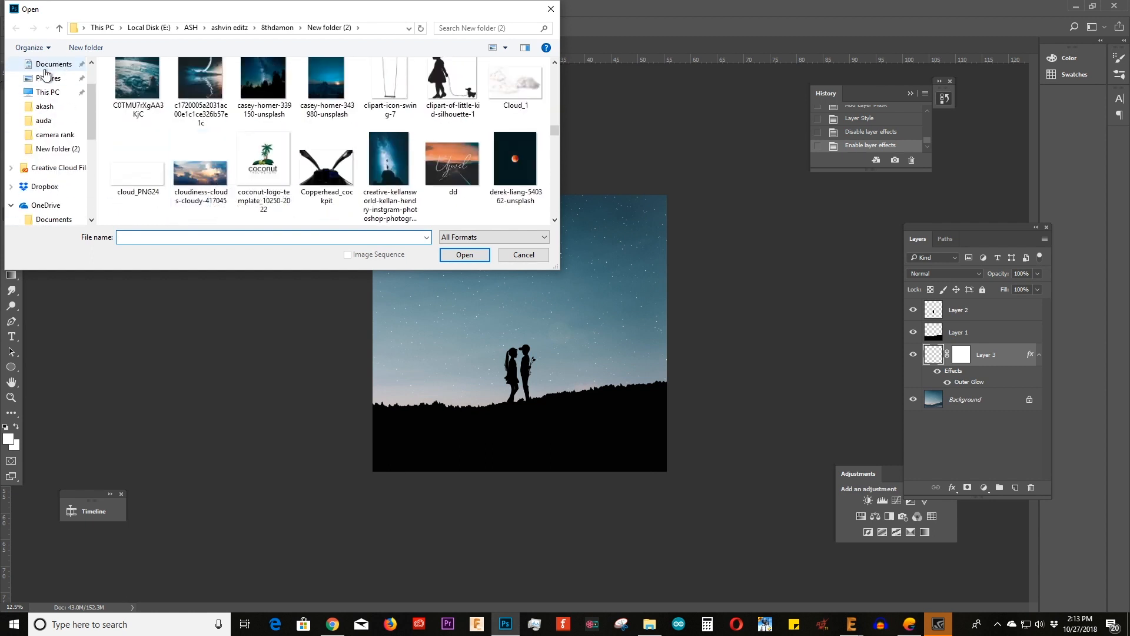
left_click(51, 74)
scroll(259, 177, "down", 5)
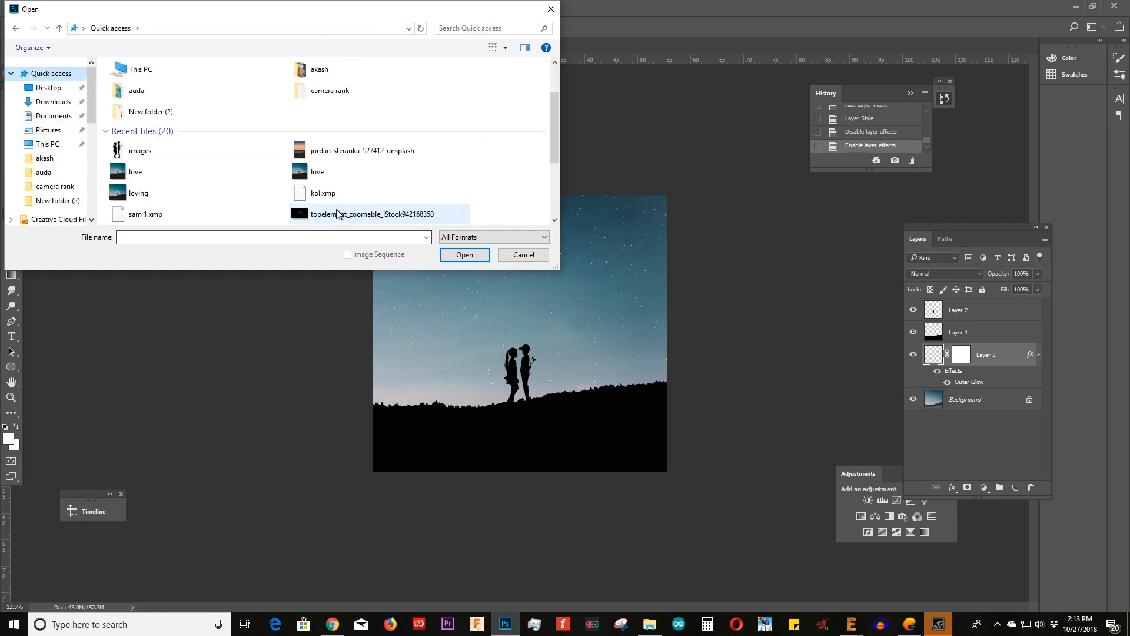
scroll(47, 194, "down", 5)
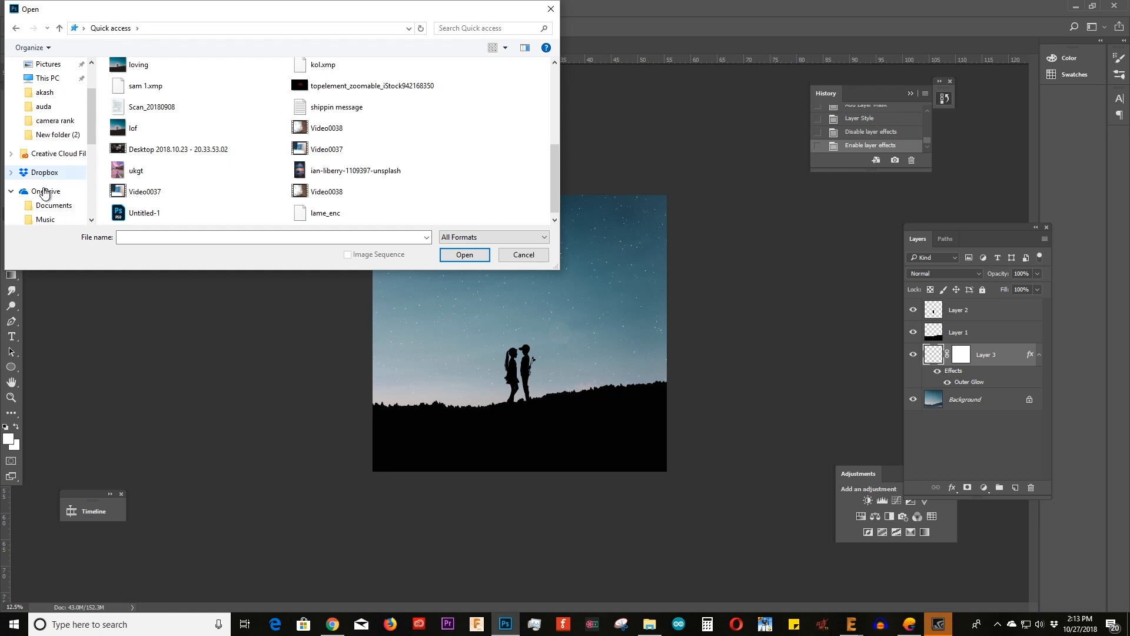
Step: Open the red moon image topelement_zoomable_iStock942168350 from New folder (2) inside the 8thdamon folder on Local Disk (E:)
left_click(59, 210)
double_click(151, 118)
double_click(181, 82)
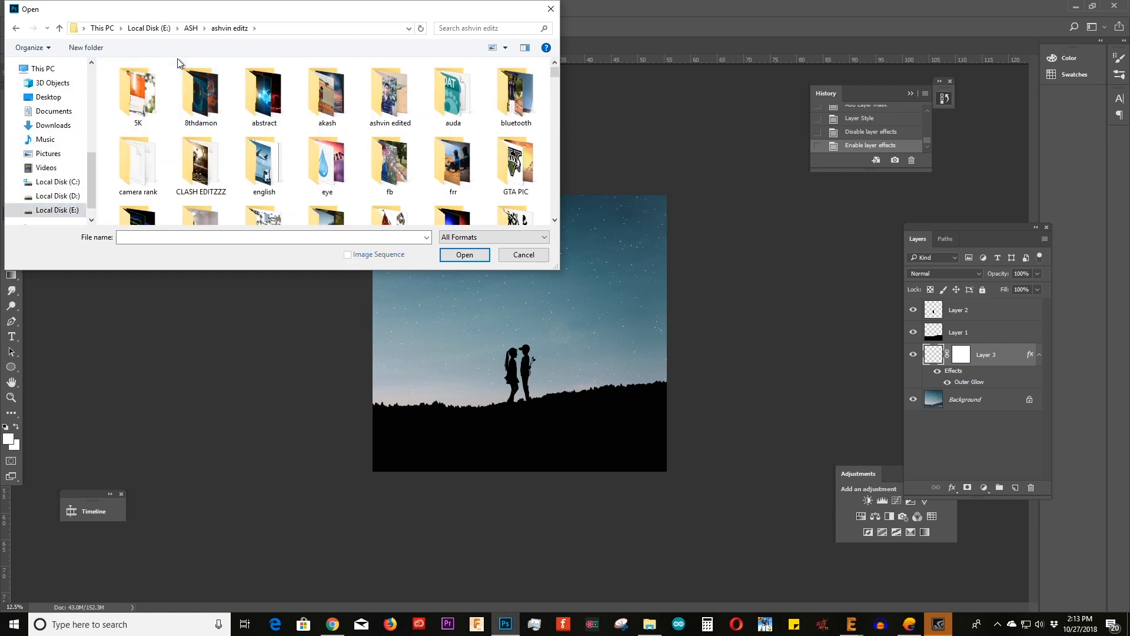
double_click(203, 97)
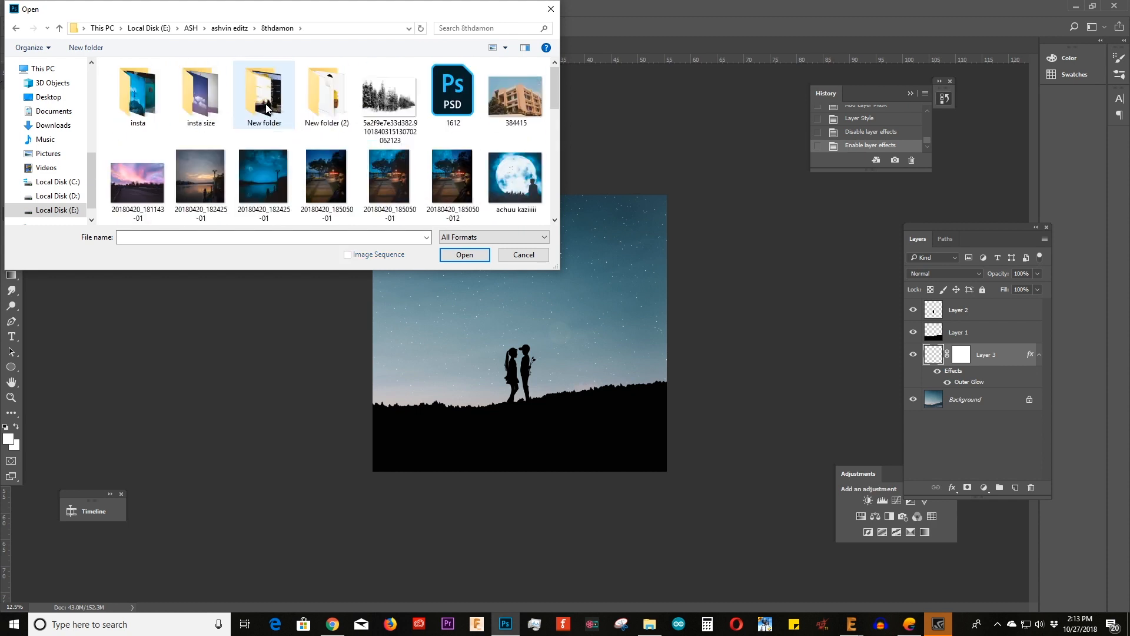
double_click(308, 106)
scroll(308, 106, "down", 10)
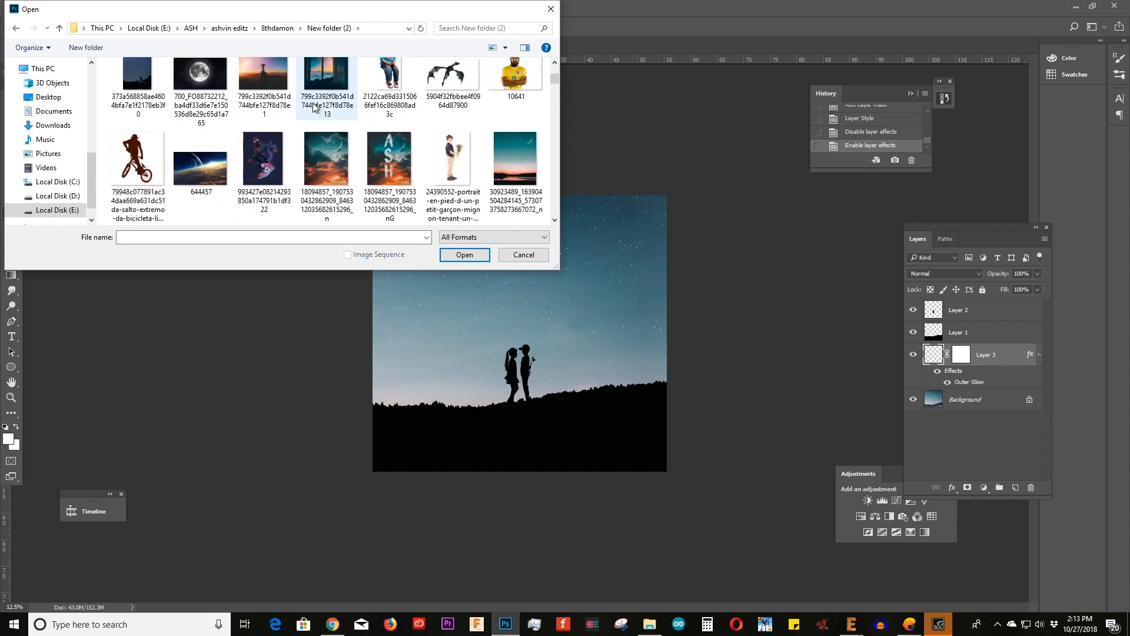
scroll(313, 107, "down", 10)
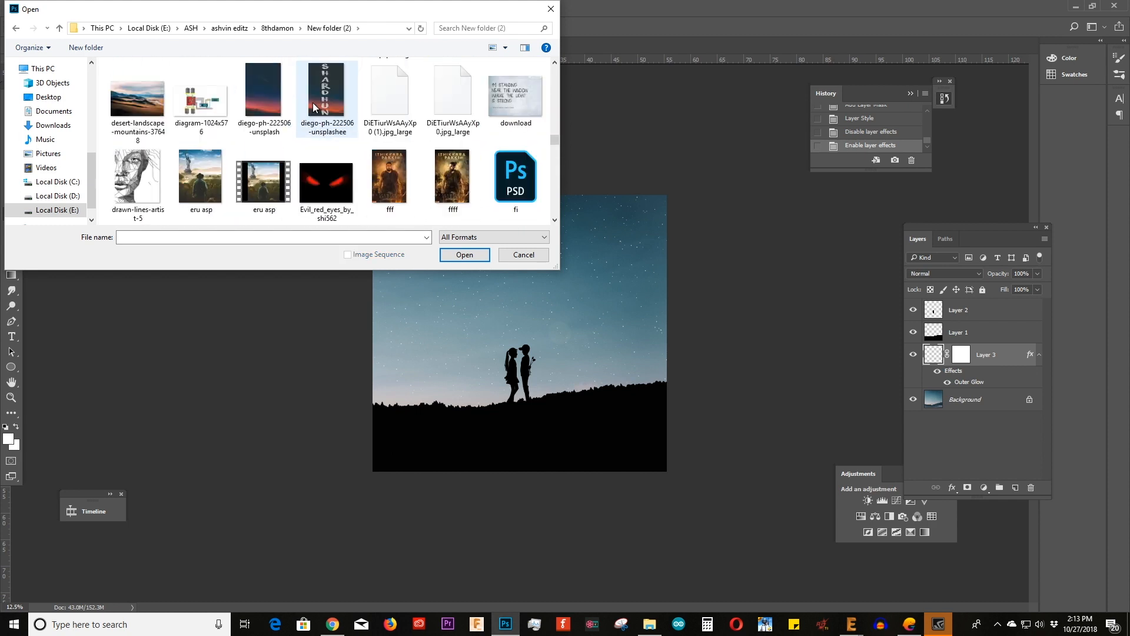
scroll(314, 108, "down", 10)
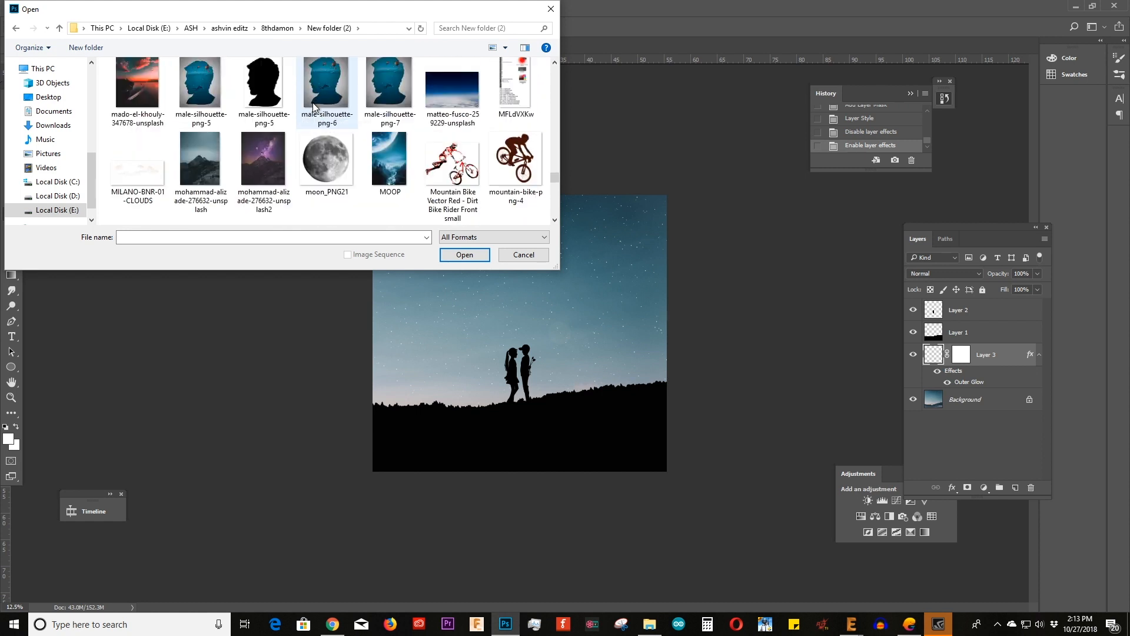
scroll(313, 103, "down", 5)
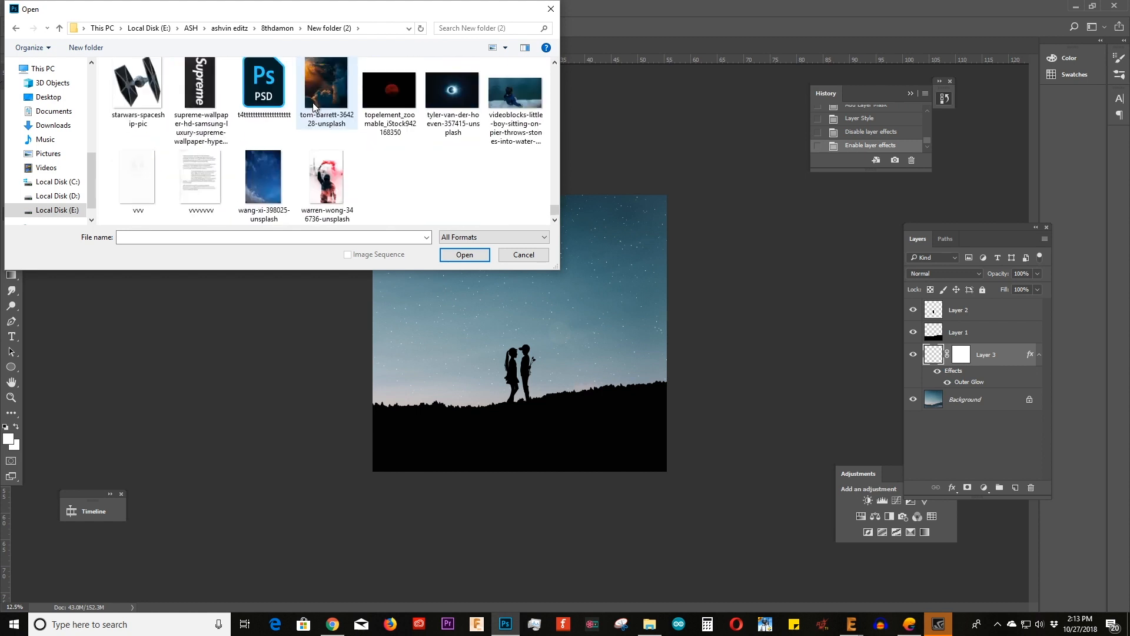
double_click(369, 80)
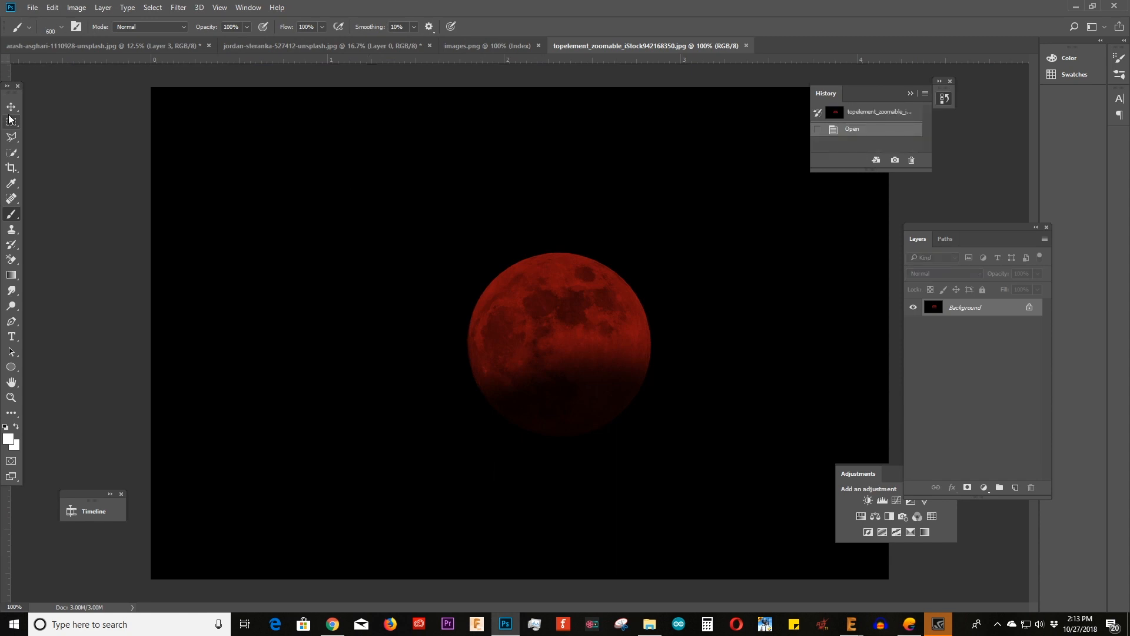
Step: Copy the whole moon image into the couple composite, directly above the star layer, and scale it to about 429%
key("v")
key("ctrl+a")
left_click_drag(439, 288, 548, 370)
left_click_drag(514, 315, 818, 517)
left_click_drag(667, 437, 542, 404)
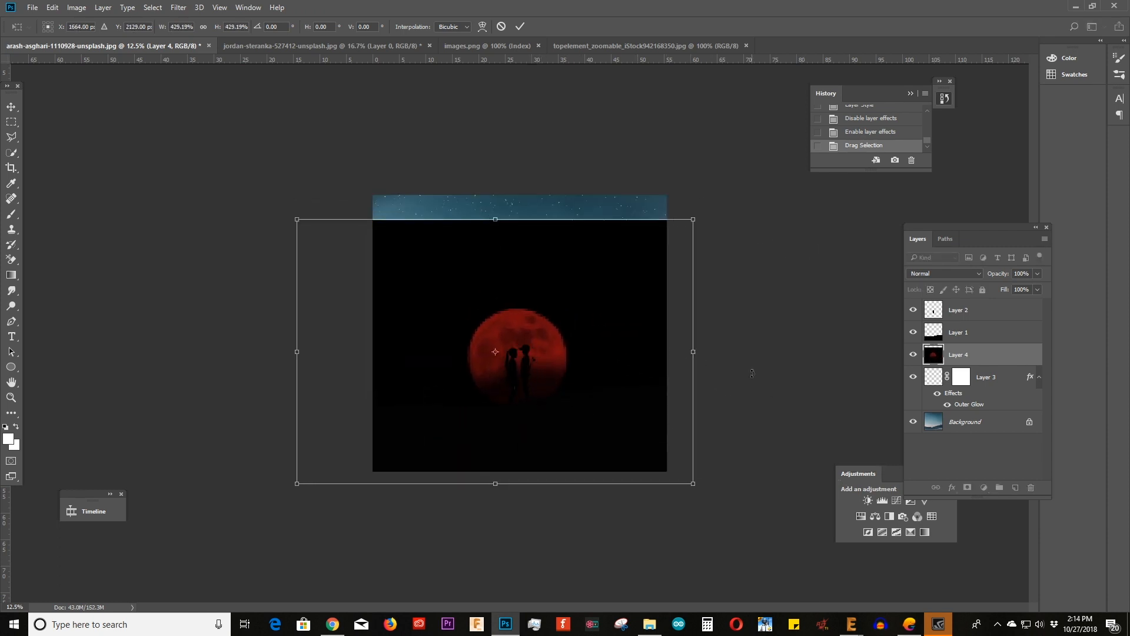
Step: Set the moon layer's blend mode to Screen and enlarge it to about 603%, placing the moon behind the couple
left_click(967, 272)
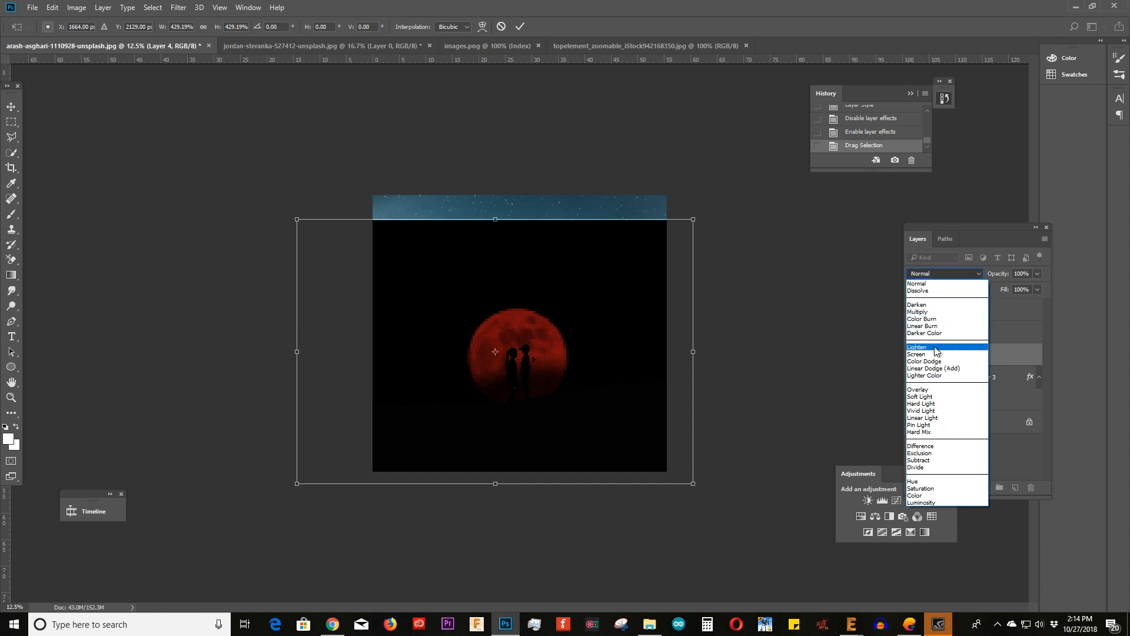
left_click(930, 357)
left_click_drag(297, 219, 215, 166)
mouse_move(604, 384)
left_mouse_down()
mouse_move(590, 377)
mouse_move(603, 396)
left_mouse_up()
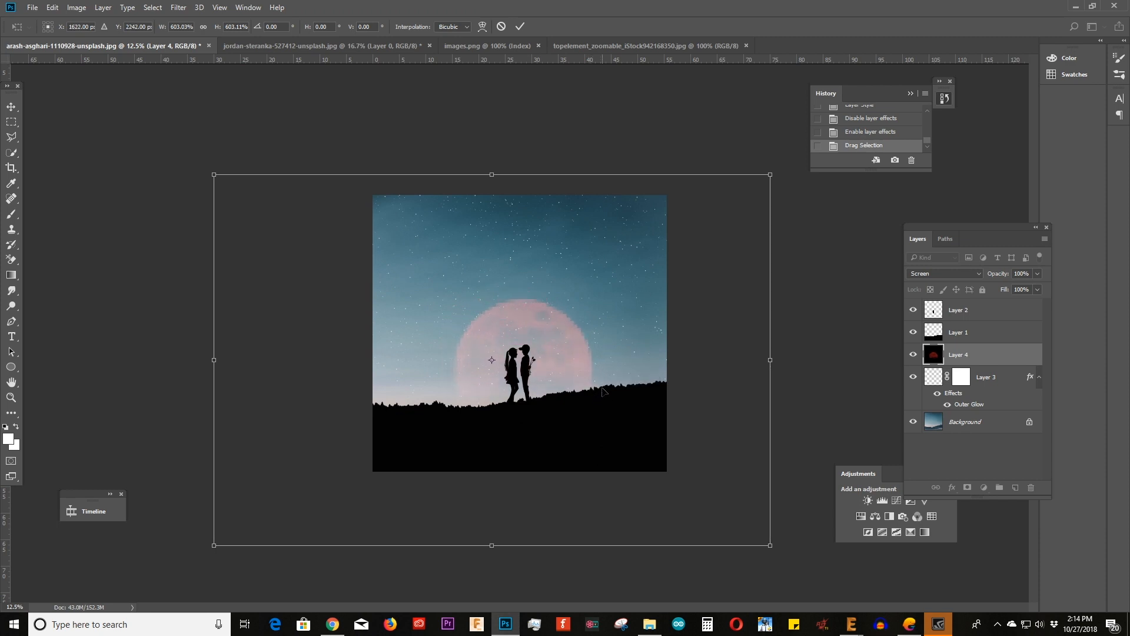
left_click(520, 27)
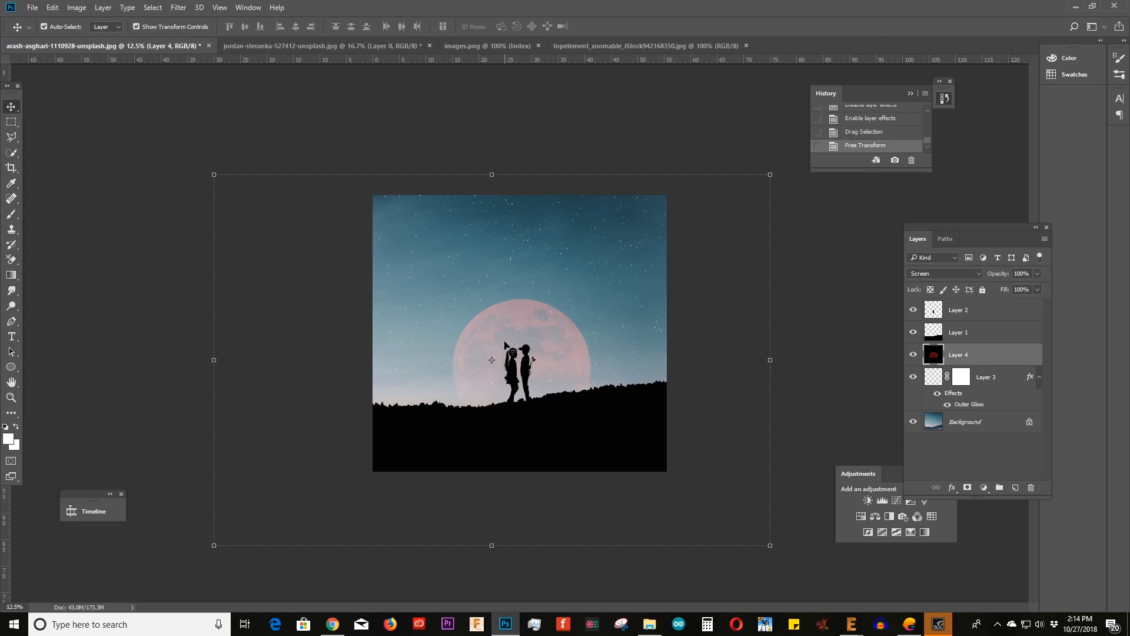
Step: Scale the moon layer up again to about 116% and reposition the moon behind the couple
left_click_drag(214, 175, 125, 114)
left_click_drag(480, 337, 523, 361)
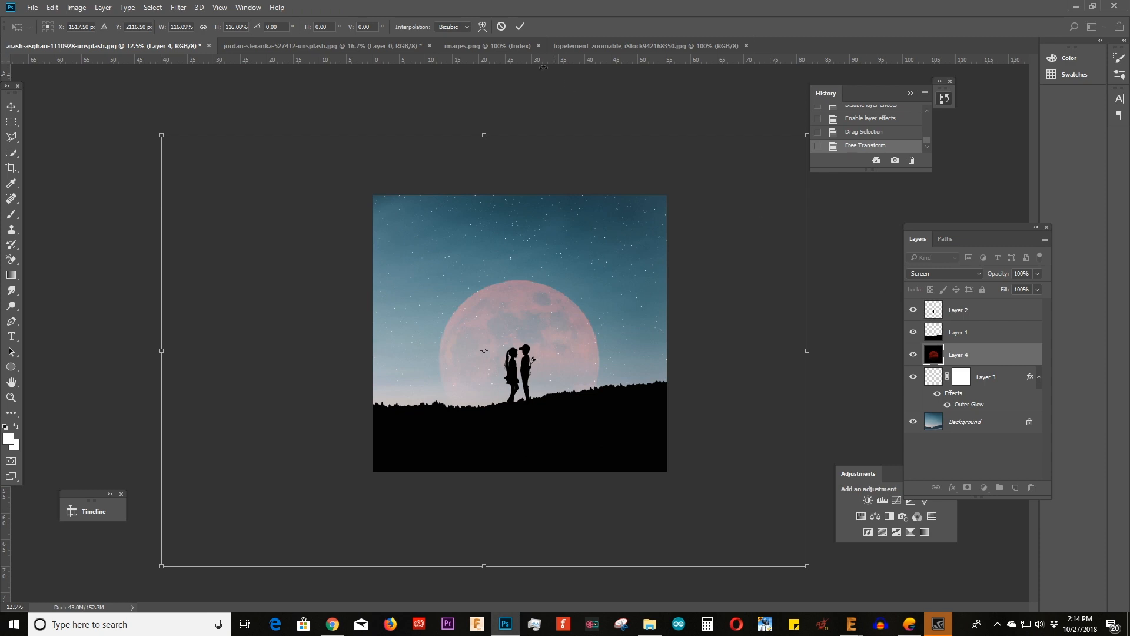
left_click(520, 27)
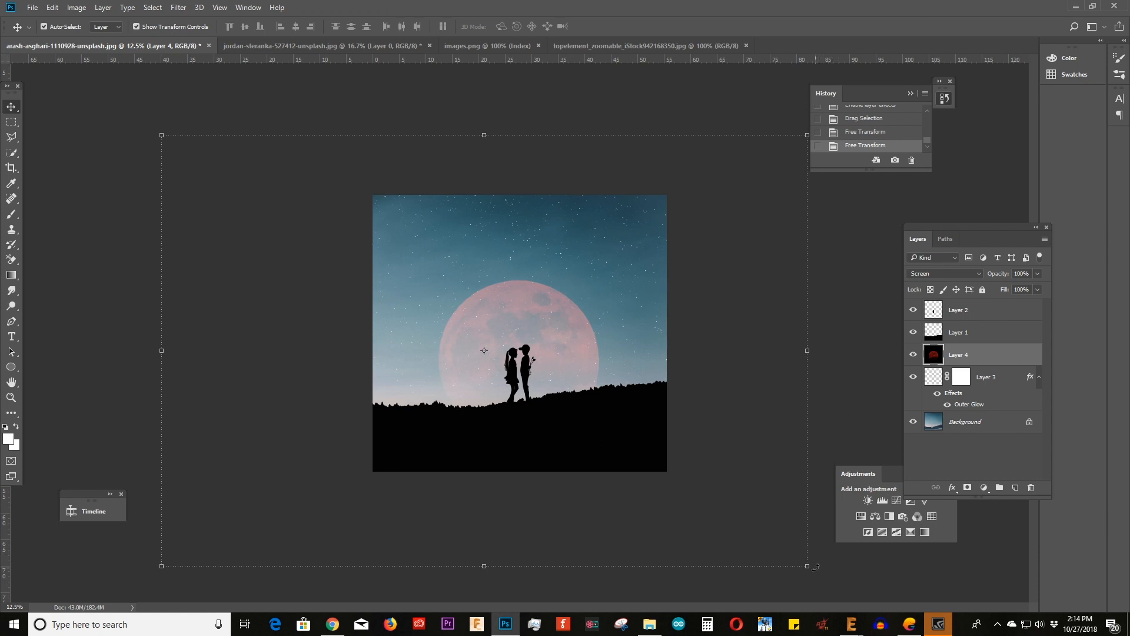
Step: Move the moon slightly down toward the ridge and scale its layer to about 95.7%
left_click(564, 402)
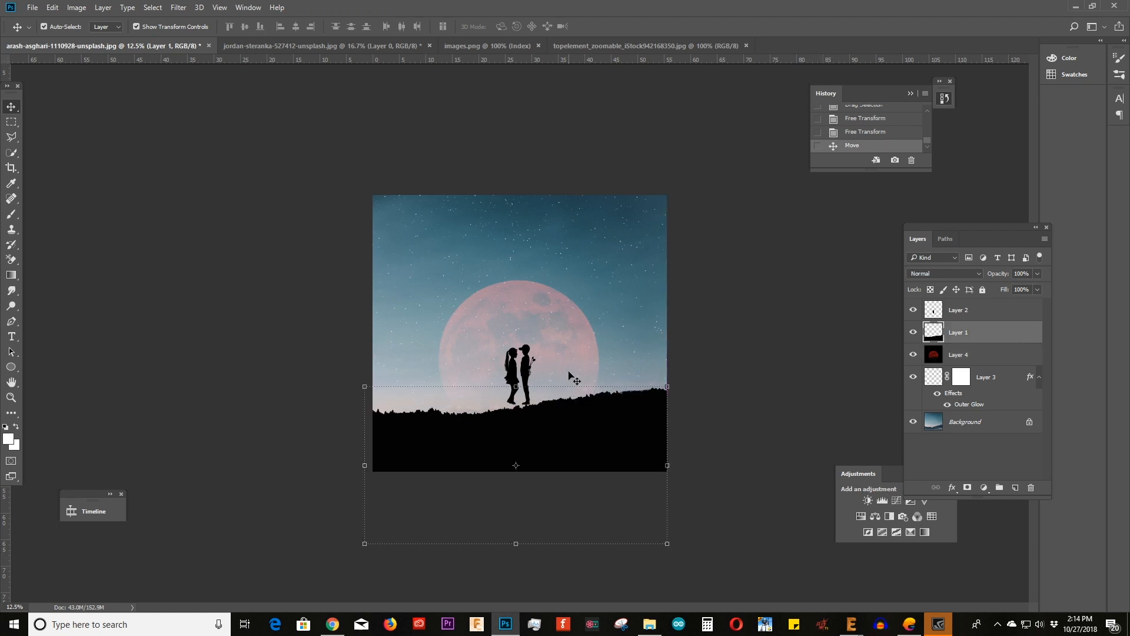
left_click_drag(549, 318, 546, 323)
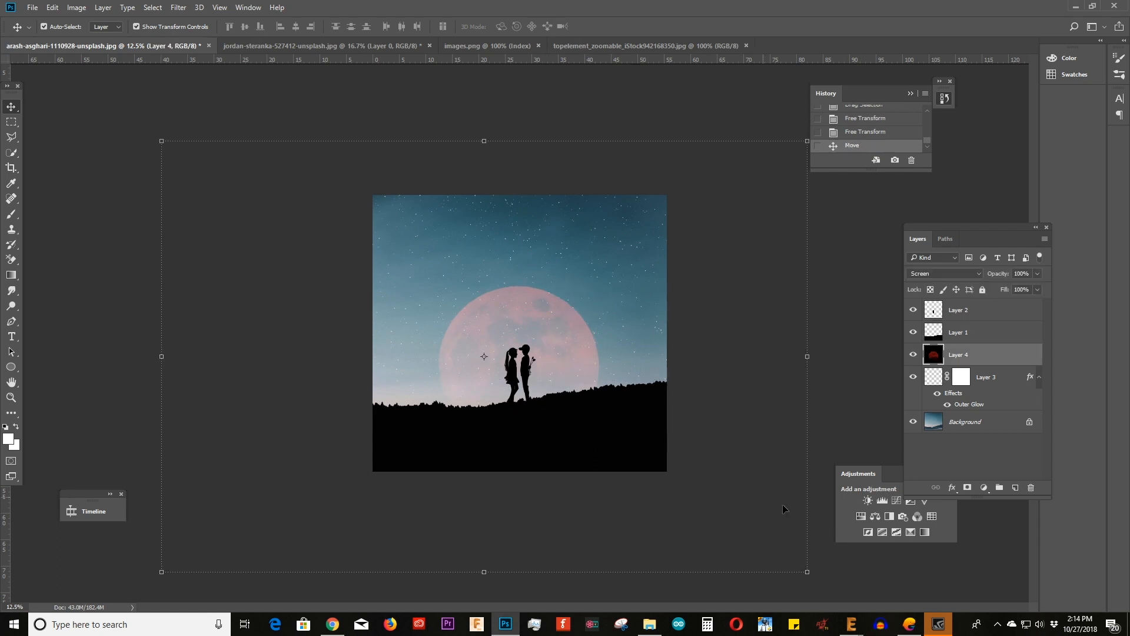
left_click_drag(809, 573, 782, 556)
mouse_move(487, 309)
left_mouse_down()
mouse_move(521, 308)
mouse_move(502, 321)
left_mouse_up()
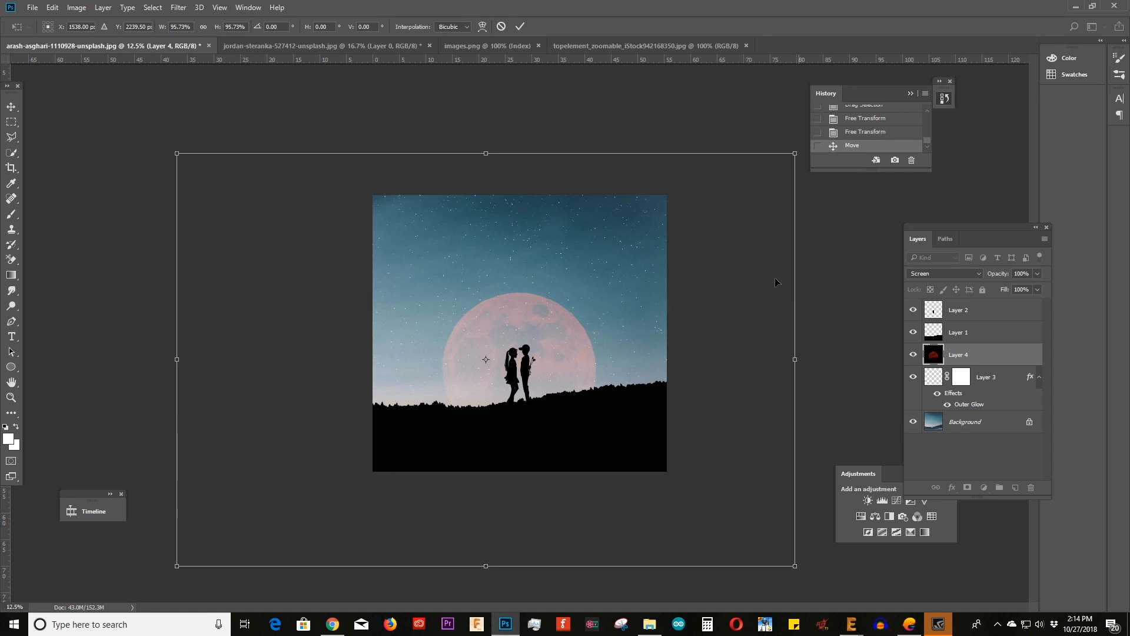
left_click(521, 25)
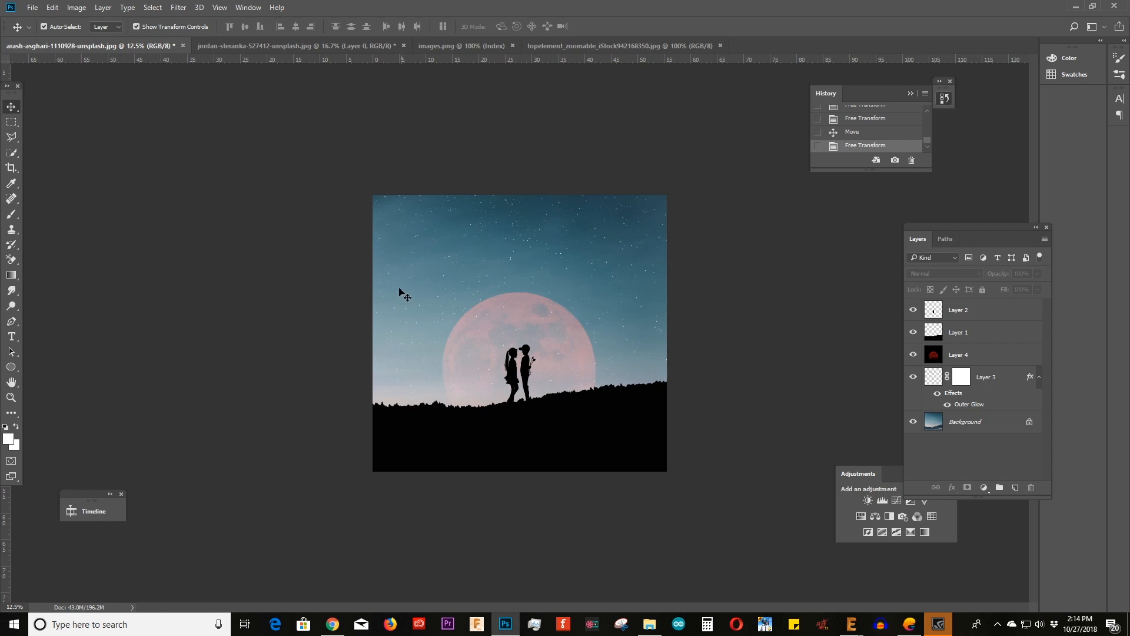
Step: Erase the stars that overlap the moon on Layer 3, using the Eraser at size 400
left_click(933, 369)
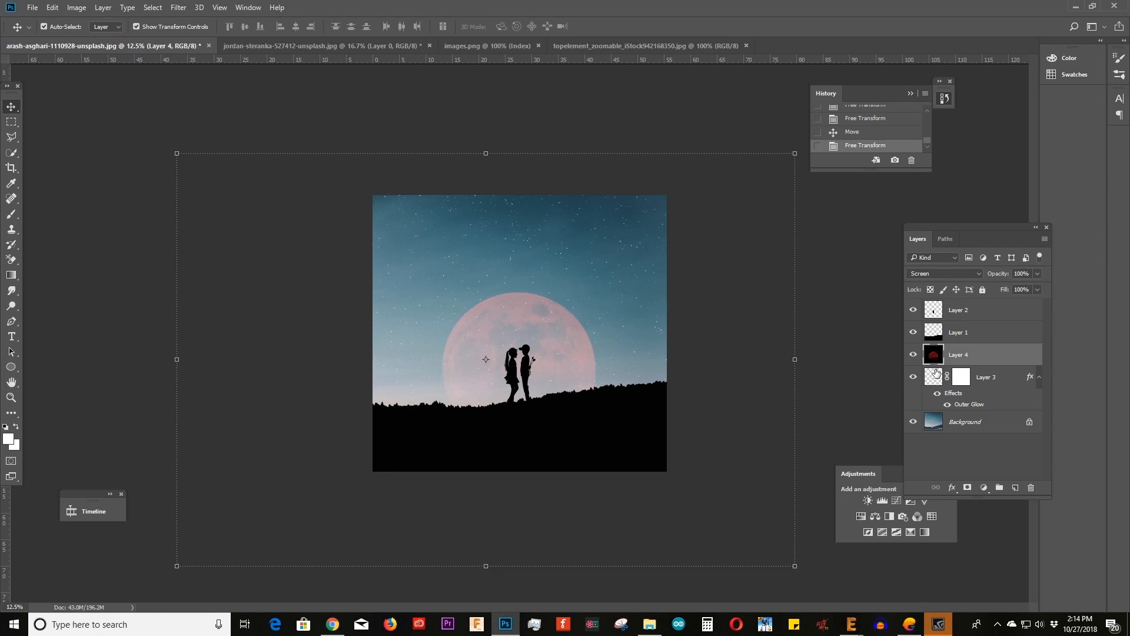
left_click(12, 213)
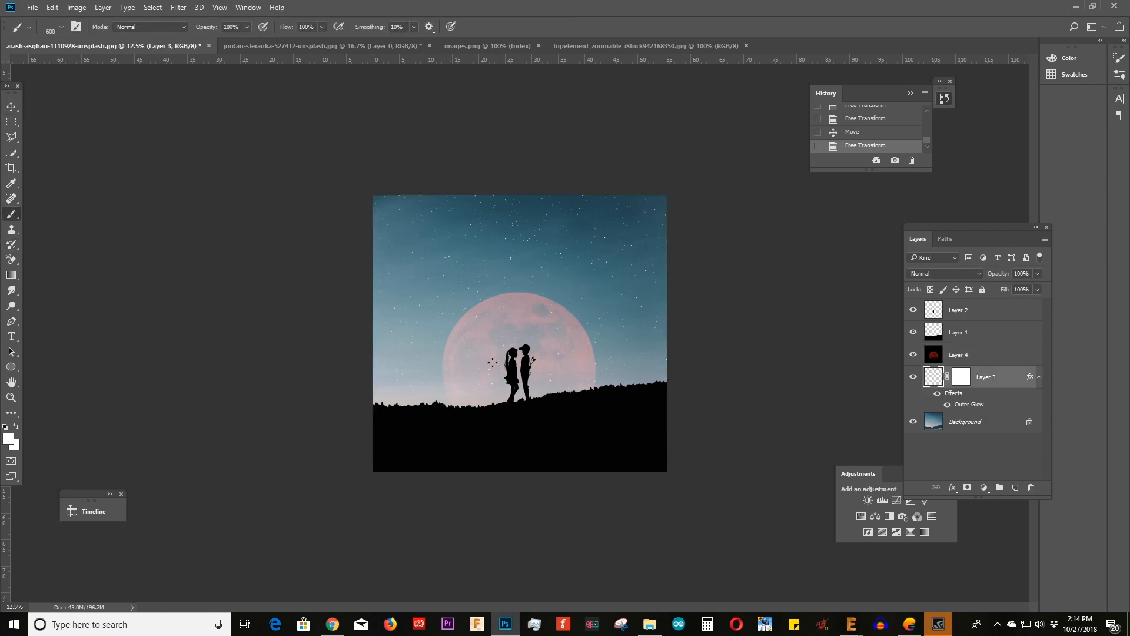
left_click(11, 259)
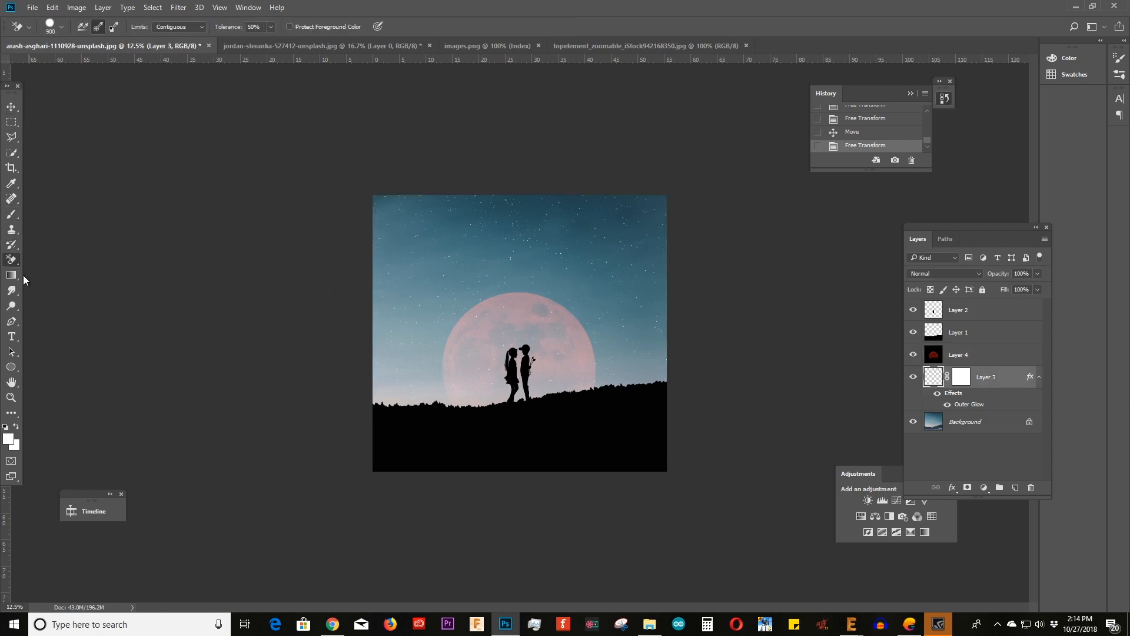
right_click(11, 259)
left_click(53, 261)
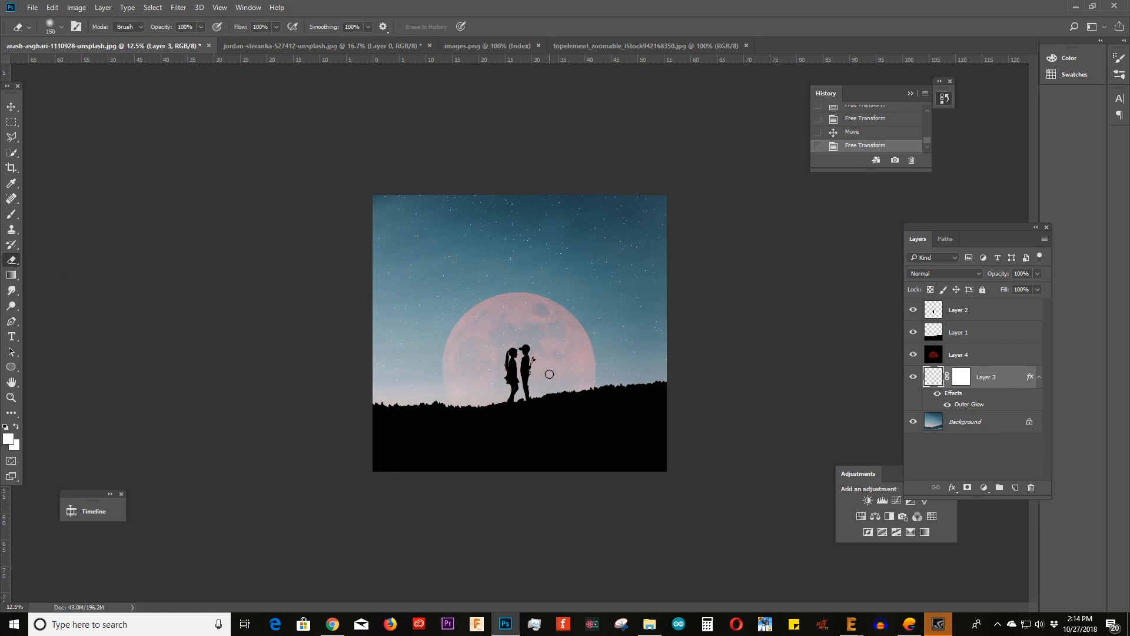
key("bracketright")
key("bracketright")
key("bracketright")
key("bracketright")
left_click(485, 318)
left_click(523, 314)
left_click_drag(495, 312, 557, 343)
mouse_move(512, 306)
left_mouse_down()
mouse_move(567, 358)
mouse_move(492, 318)
mouse_move(454, 347)
mouse_move(478, 312)
mouse_move(534, 319)
mouse_move(501, 303)
left_mouse_up()
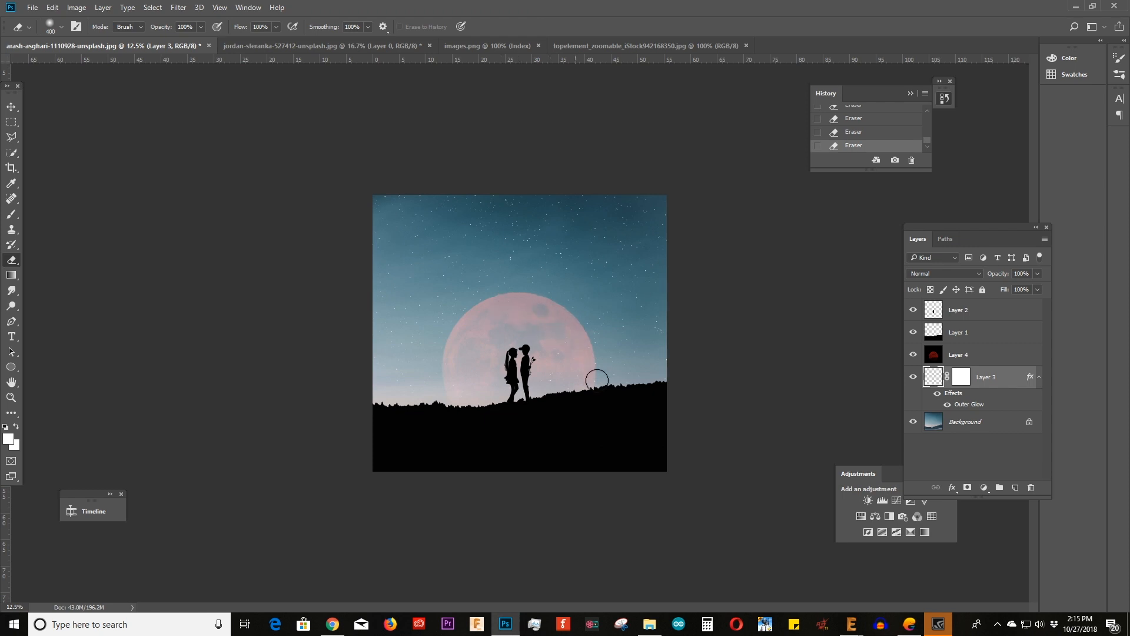
left_click_drag(568, 362, 574, 372)
Step: Add a layer mask to Layer 2, the couple's silhouette
left_click(976, 328)
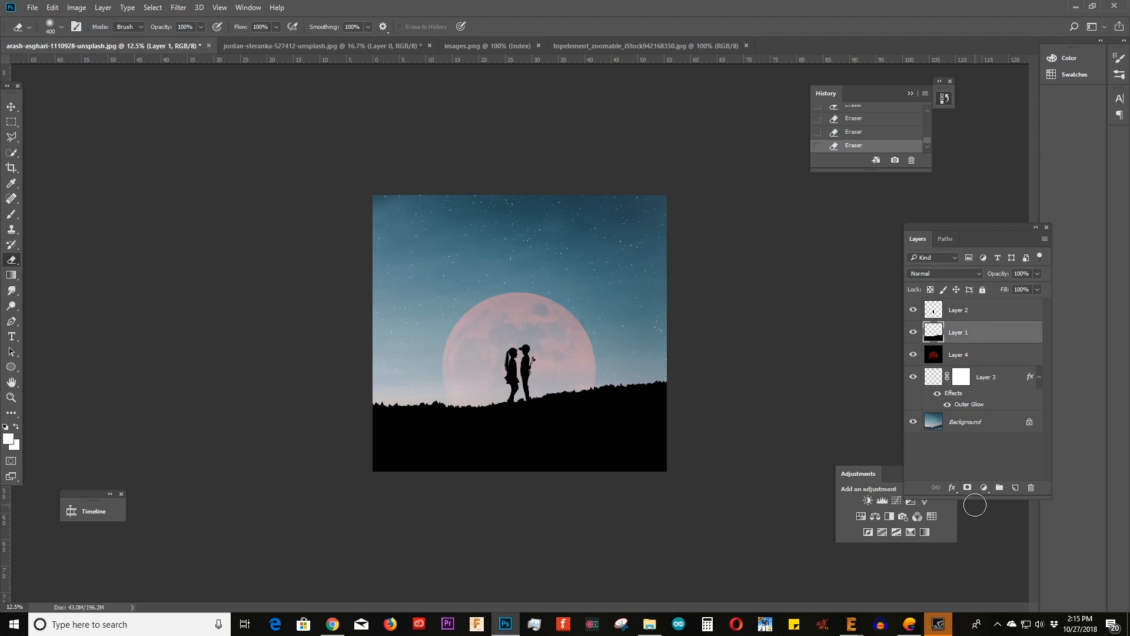
left_click(971, 312)
left_click(967, 487)
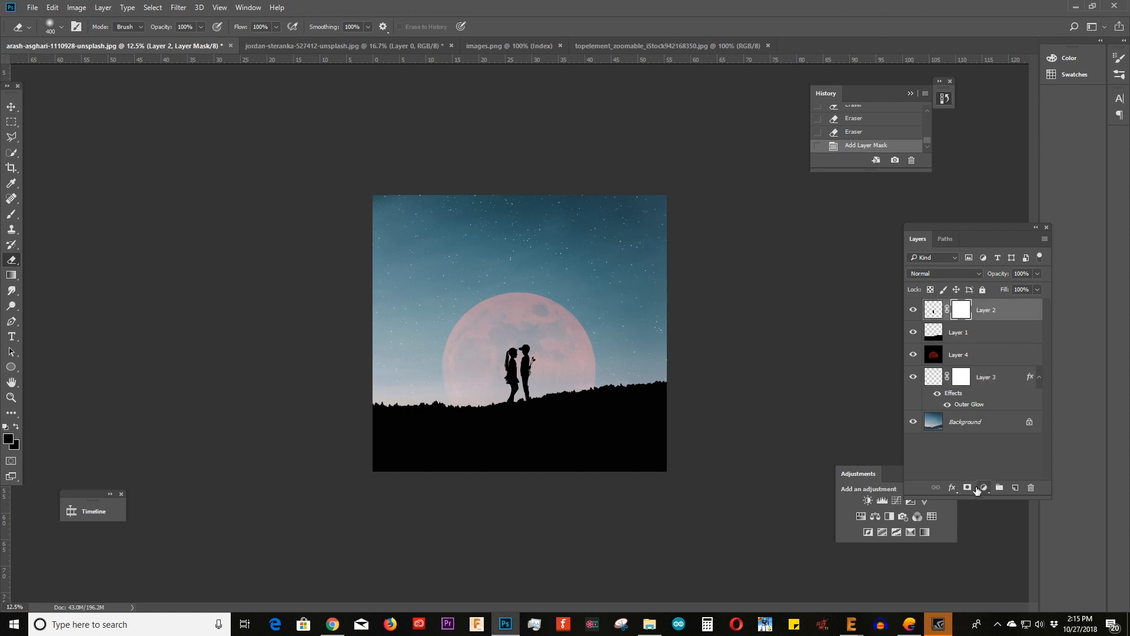
left_click(984, 488)
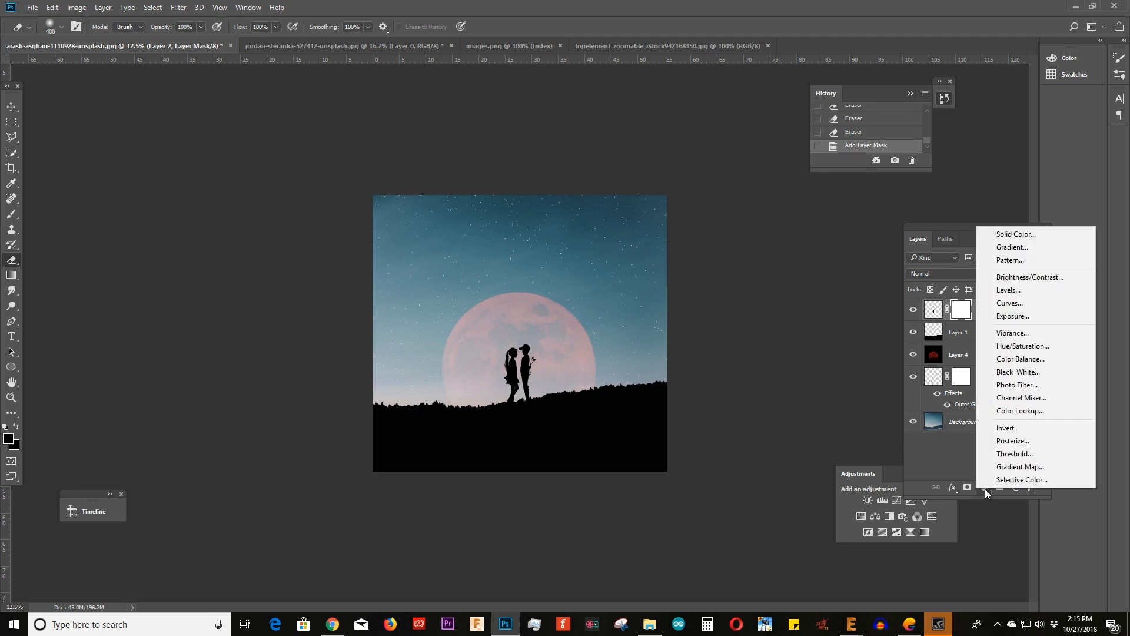
left_click(1017, 309)
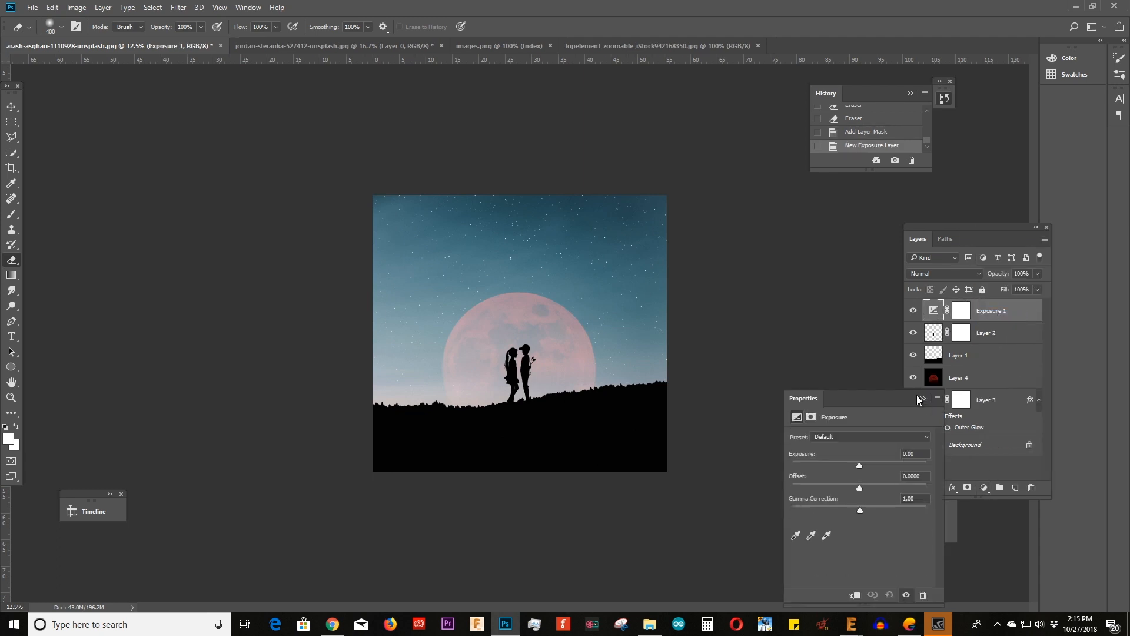
left_click(921, 399)
key("Delete")
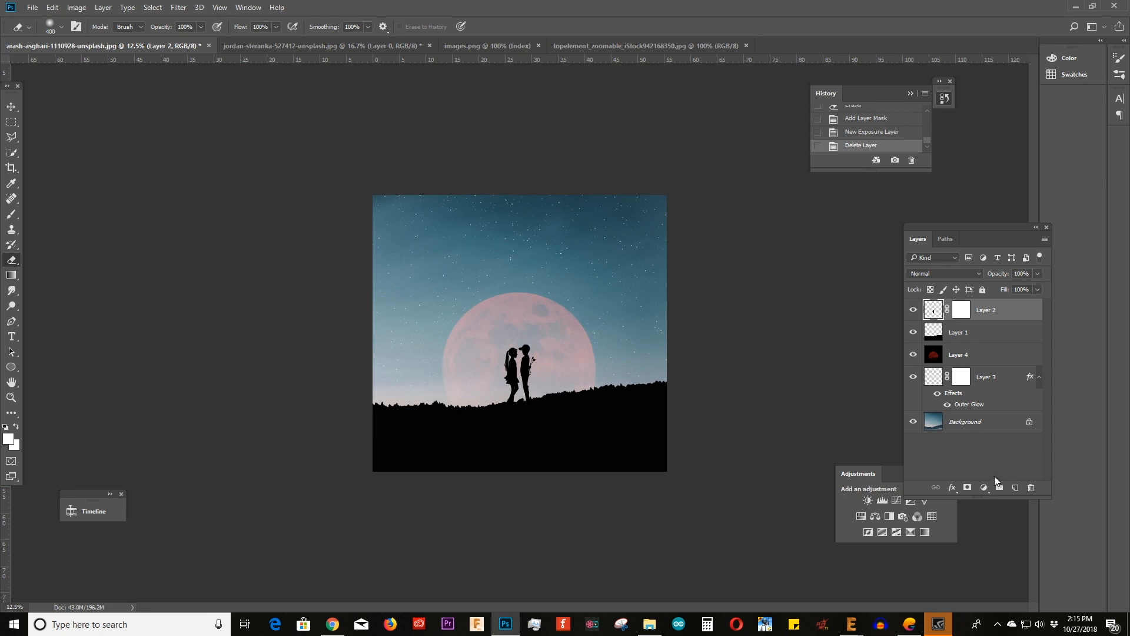
Step: Add a Curves adjustment layer on top, anchoring a point in the shadows and raising the black point to fade the blacks
left_click(984, 487)
left_click(1005, 291)
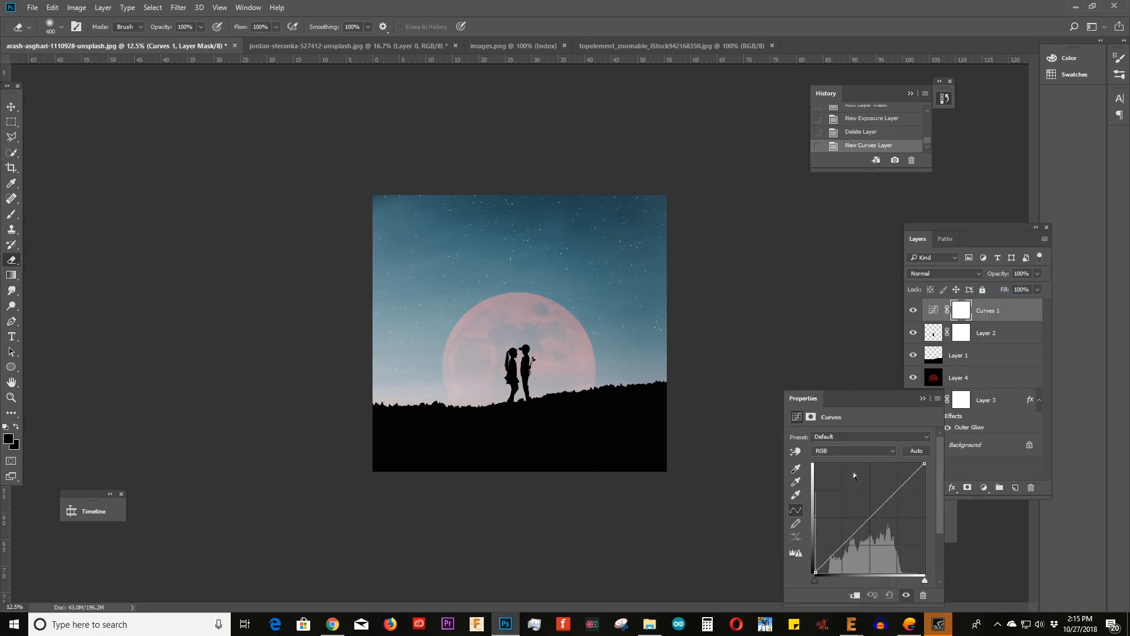
left_click(845, 546)
left_click_drag(817, 569, 815, 561)
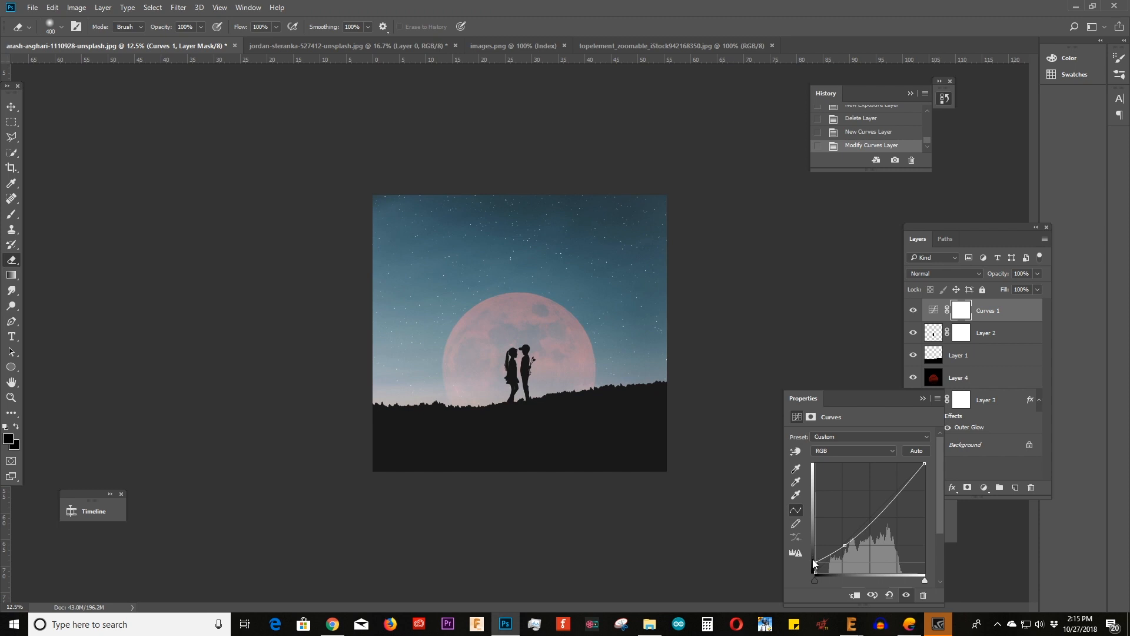
left_click(923, 398)
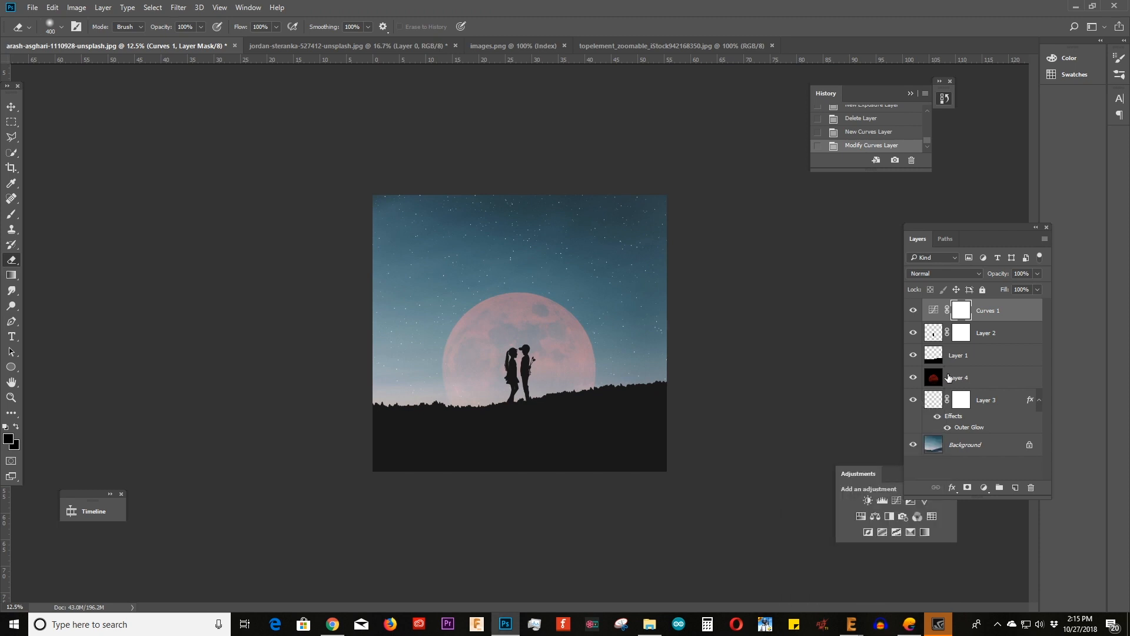
Step: Stamp all visible layers into a new top layer and apply the Camera Raw filter to it with Vibrance +56
key("ctrl+shift+alt+e")
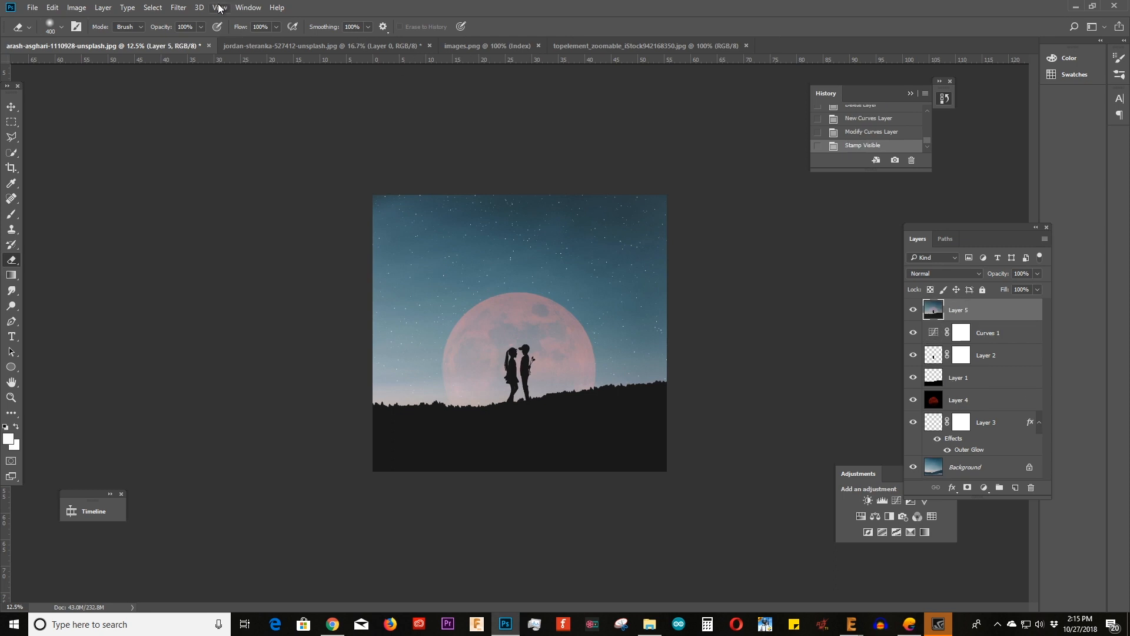
left_click(178, 7)
left_click(207, 76)
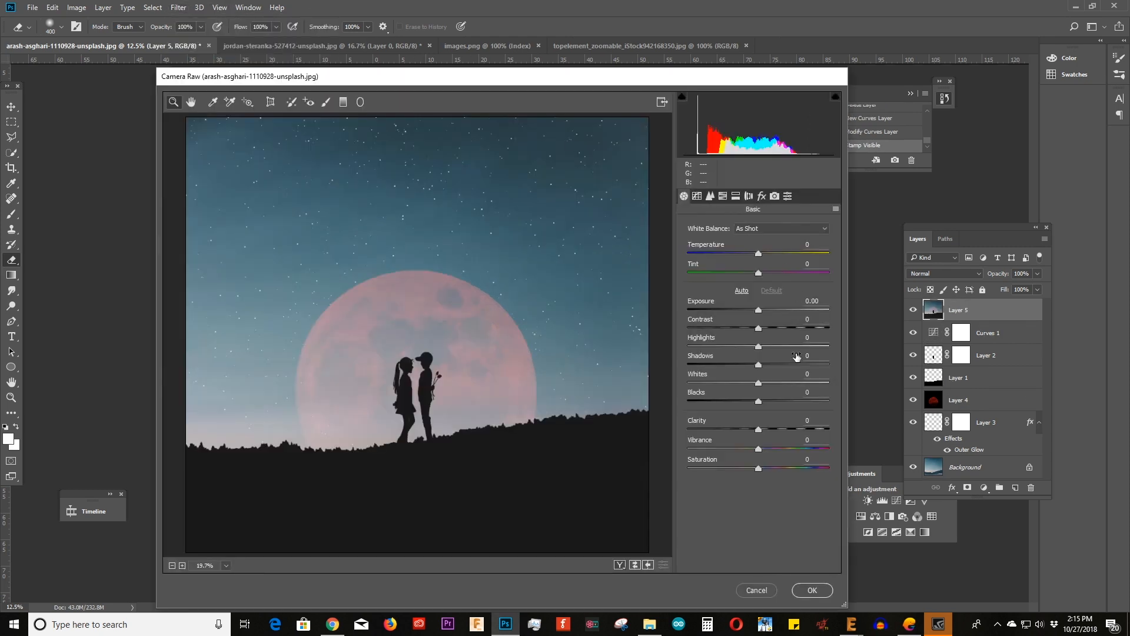
left_click_drag(772, 452, 796, 488)
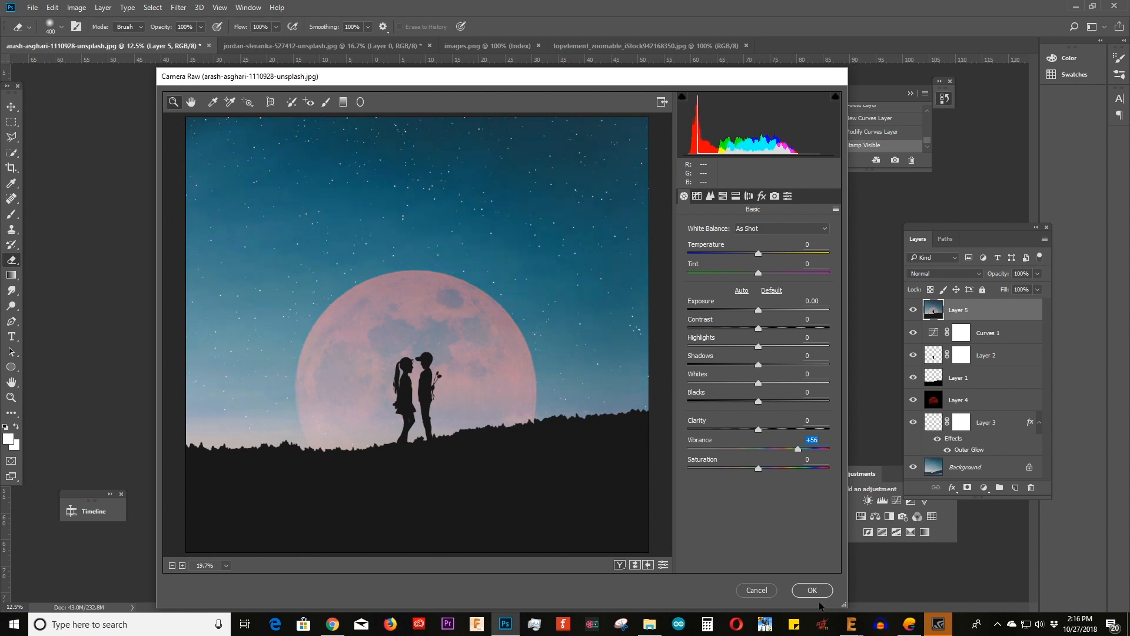
left_click(812, 591)
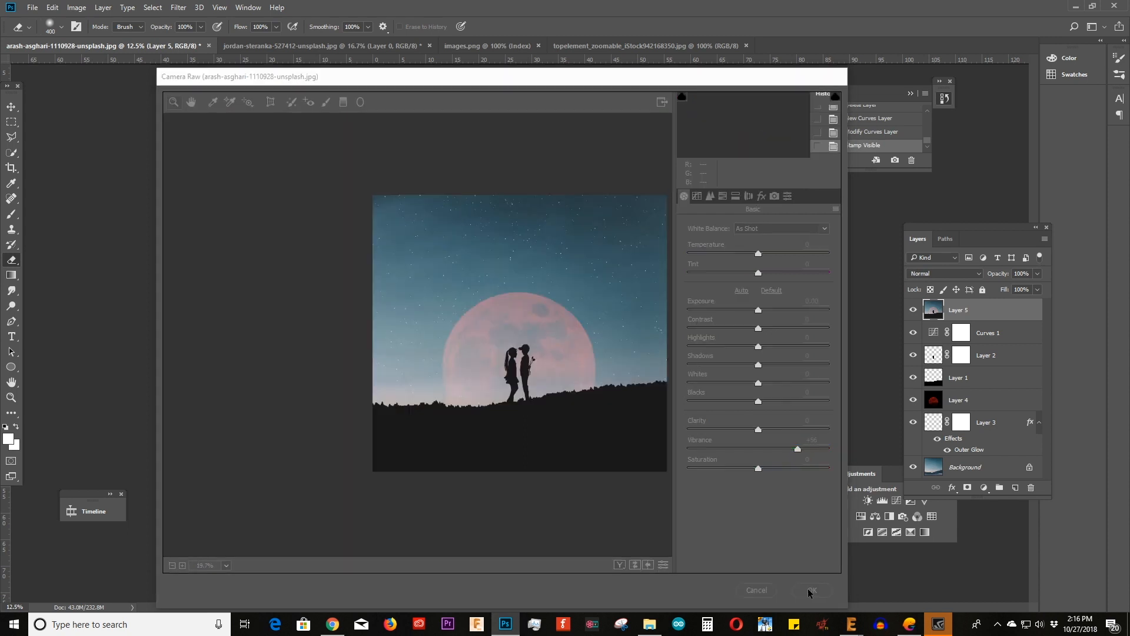
Step: Reapply Camera Raw using saved settings: Temperature and Tint -5, Exposure +0.10, Contrast +10, Highlights, Shadows and Blacks -20, Whites +5; clear the Clarity value
left_click(179, 7)
left_click(294, 76)
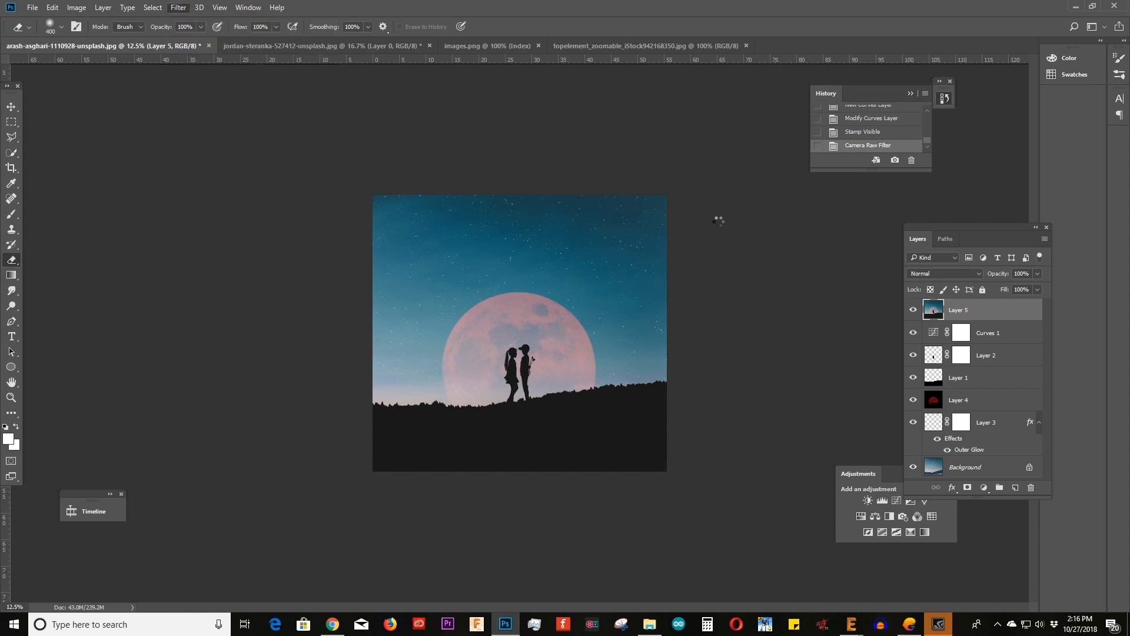
left_click(835, 210)
left_click(859, 325)
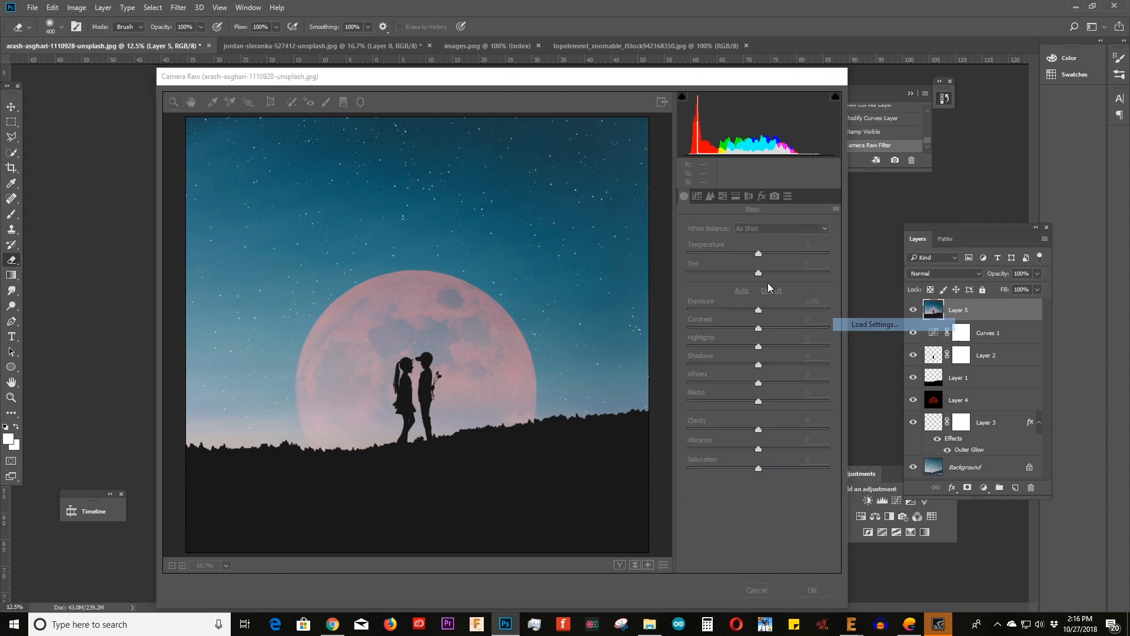
left_click(365, 186)
double_click(366, 185)
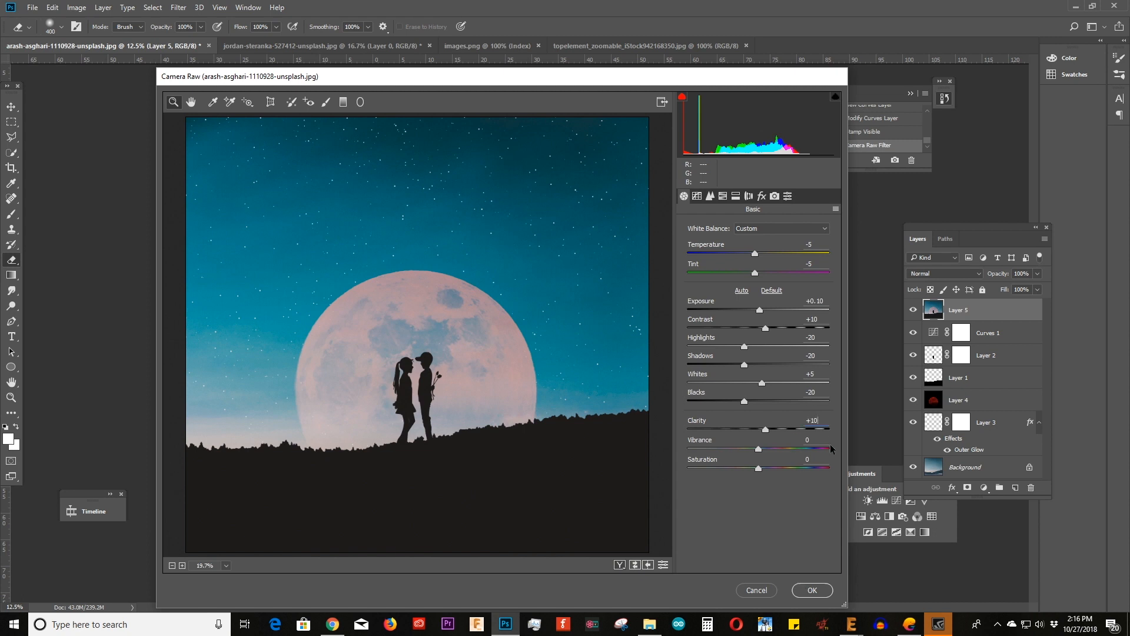
key("BackSpace")
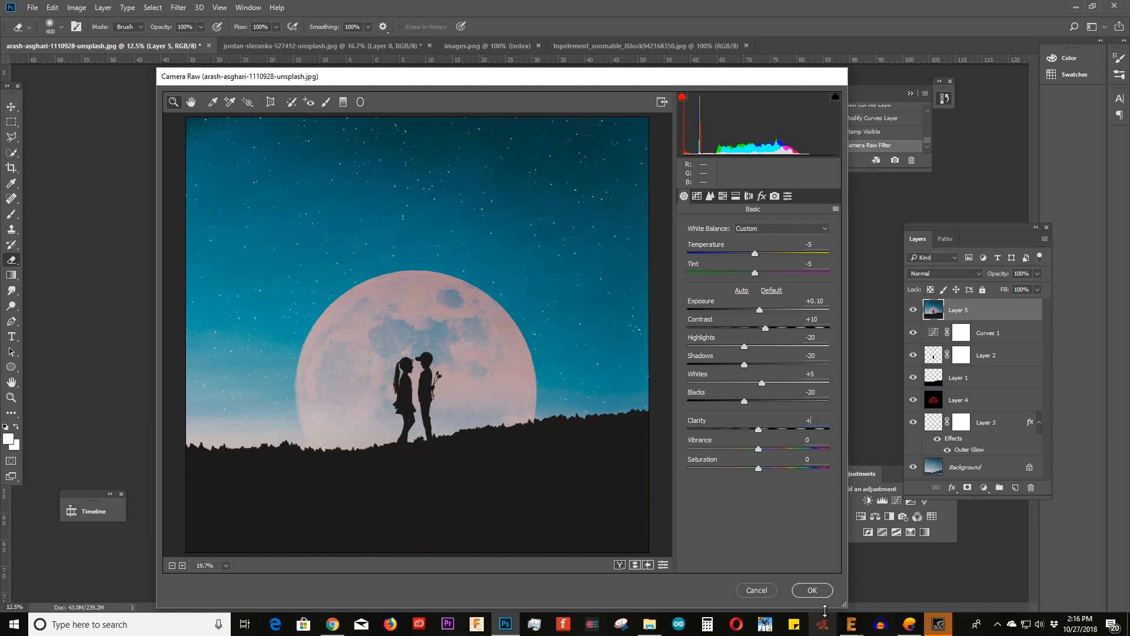
left_click(814, 590)
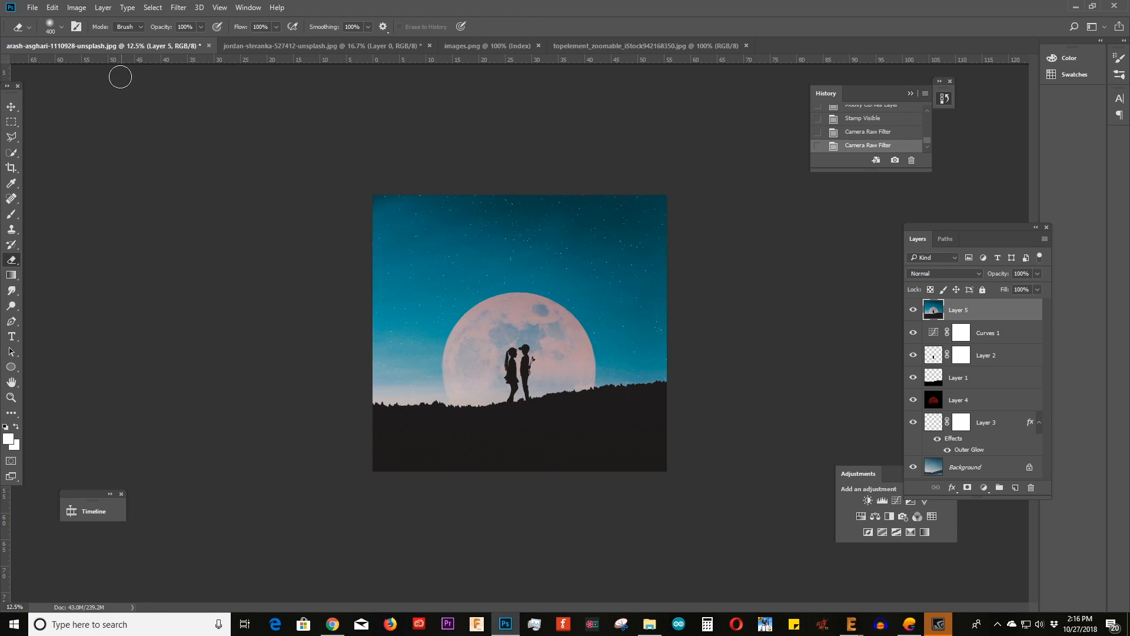
Step: Start saving the document under a new name and go to the 8thdamon folder on Local Disk (E:)
left_click(32, 7)
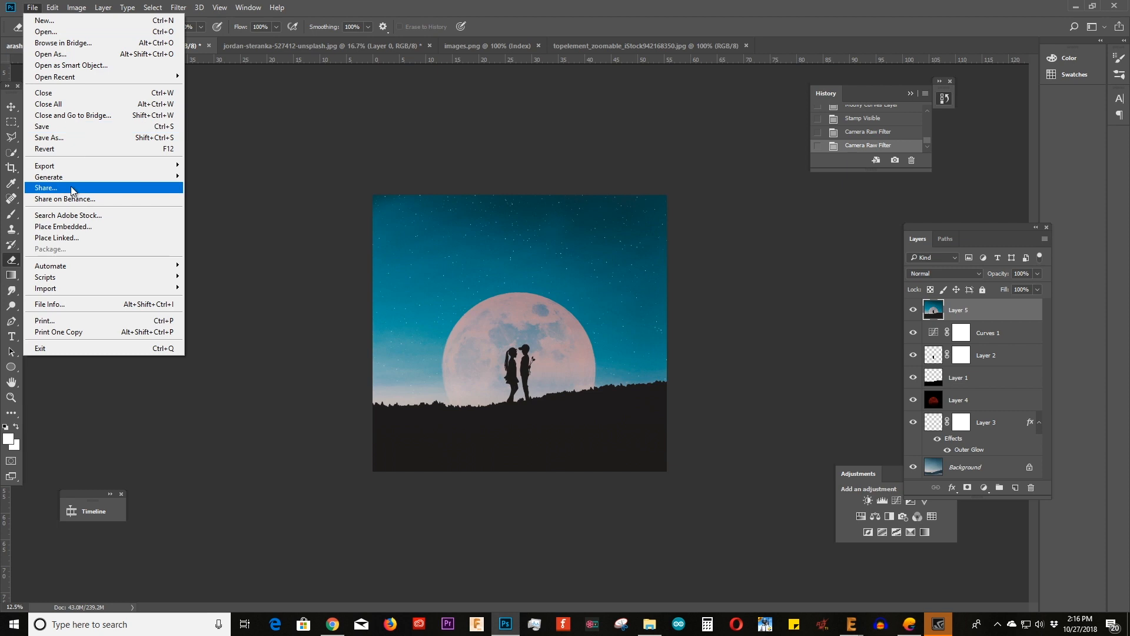
left_click(65, 137)
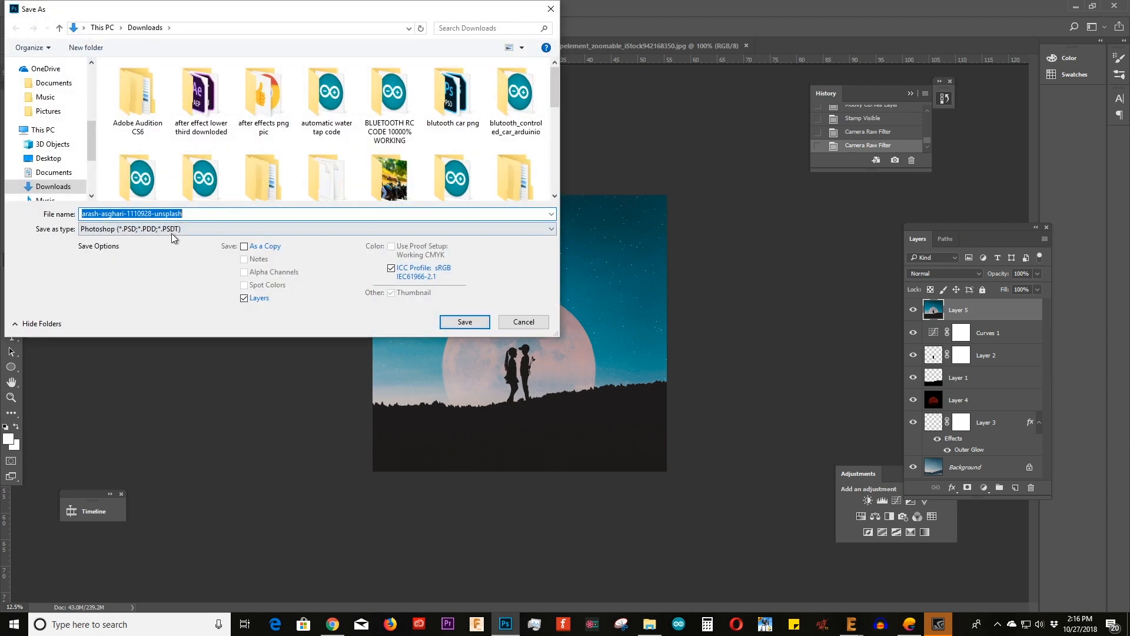
scroll(265, 171, "down", 3)
scroll(45, 179, "down", 3)
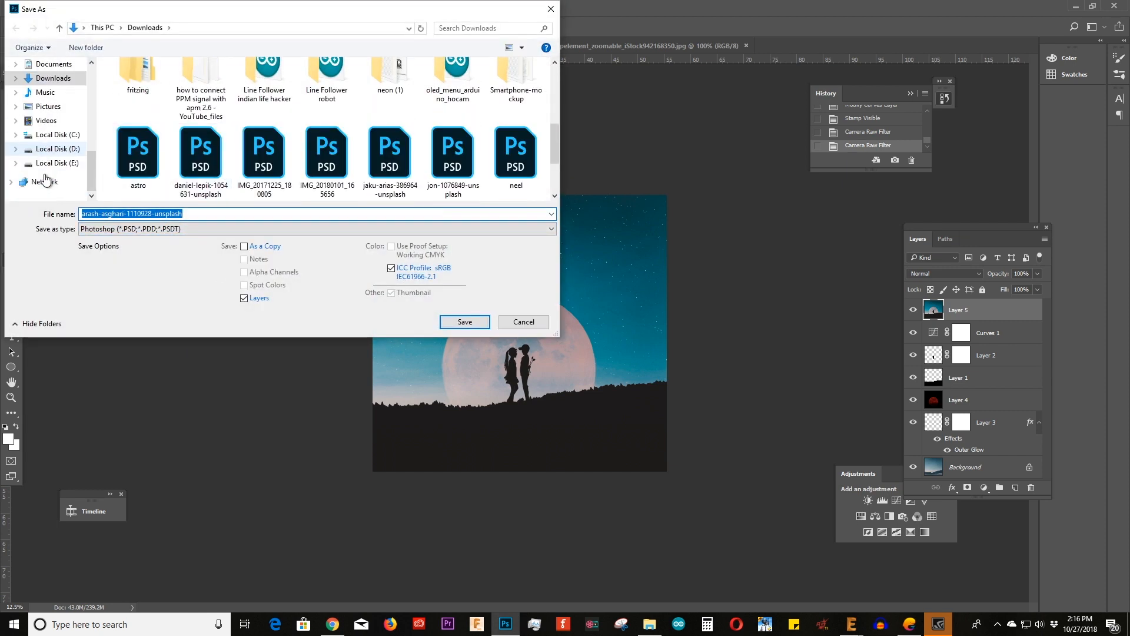
left_click(50, 163)
left_click(158, 119)
double_click(157, 120)
double_click(150, 82)
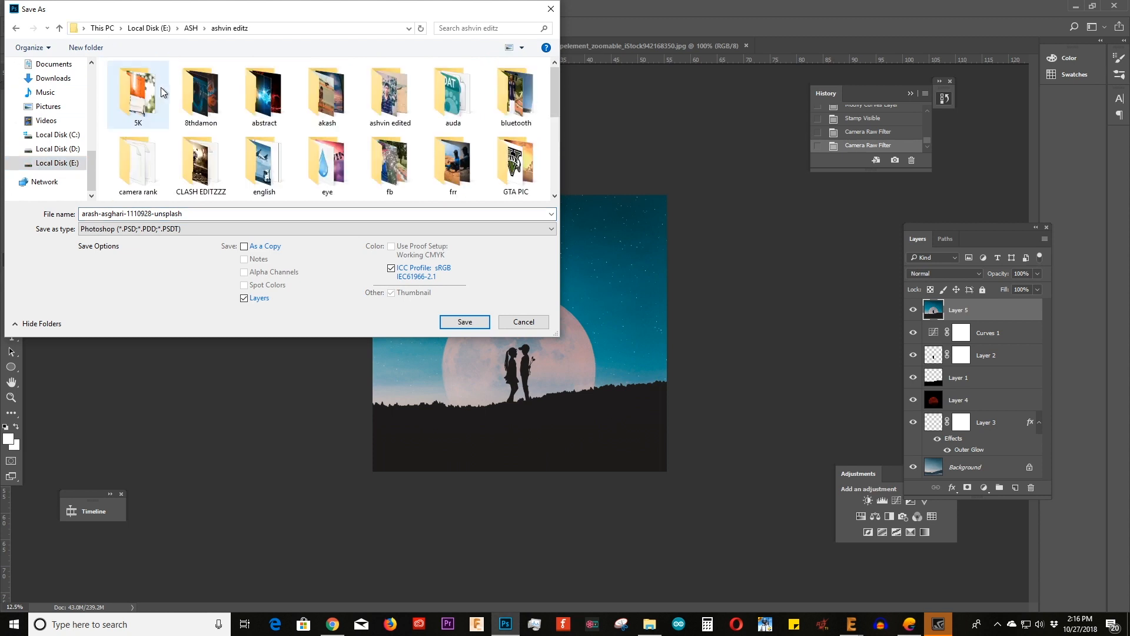
double_click(207, 109)
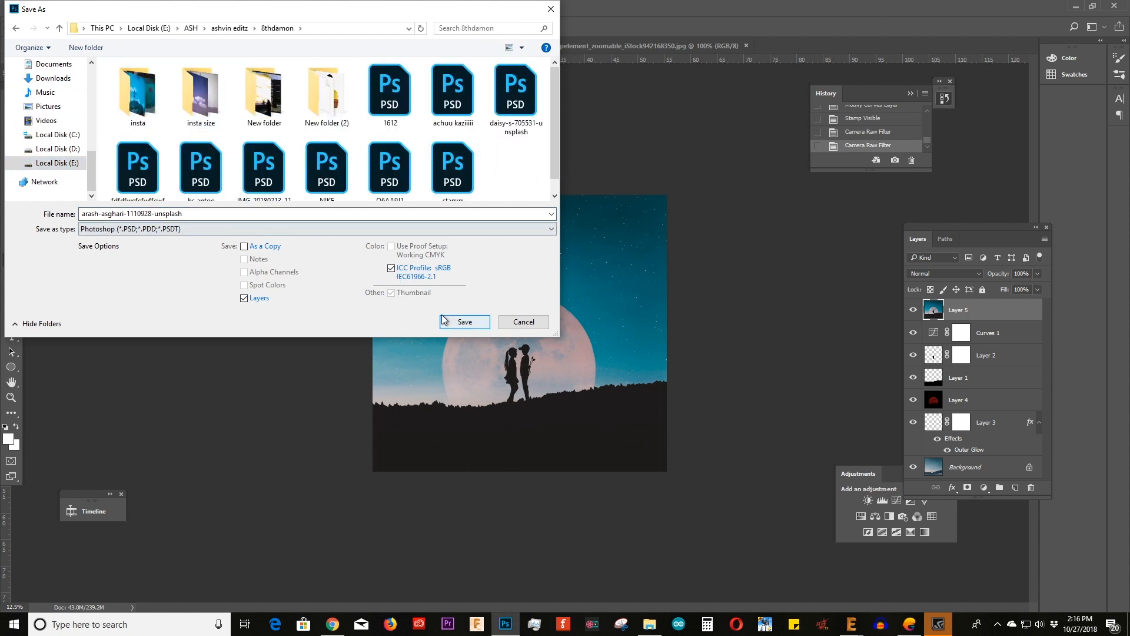
Step: Name the file boooooy and save it as a layered Photoshop document
left_click_drag(265, 214, 51, 213)
key("BackSpace")
type("booooo")
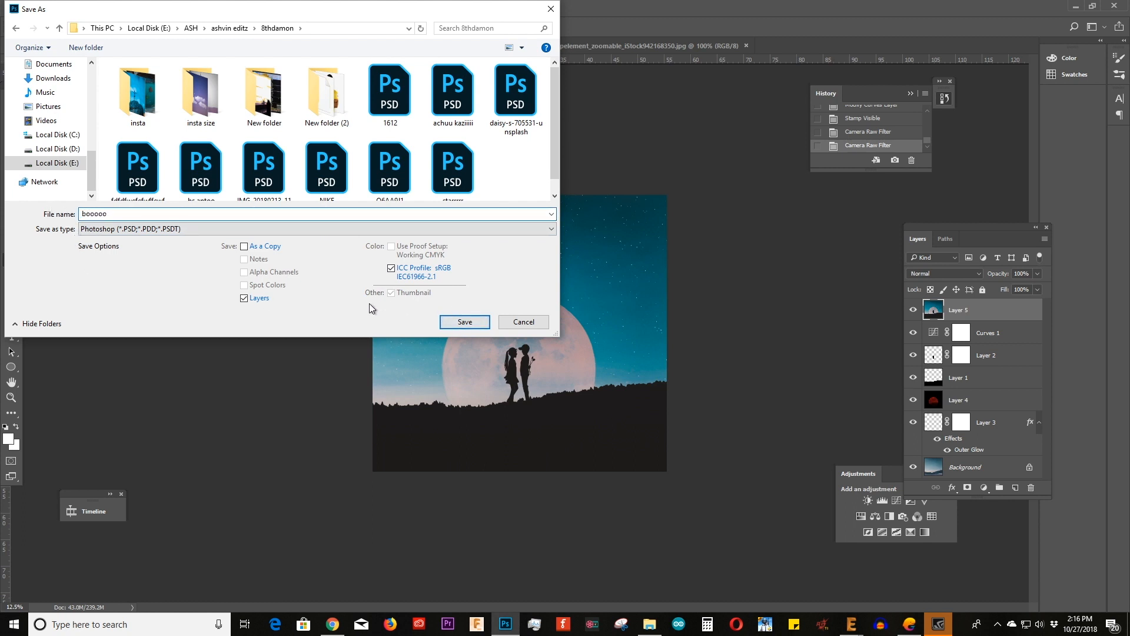
type("y")
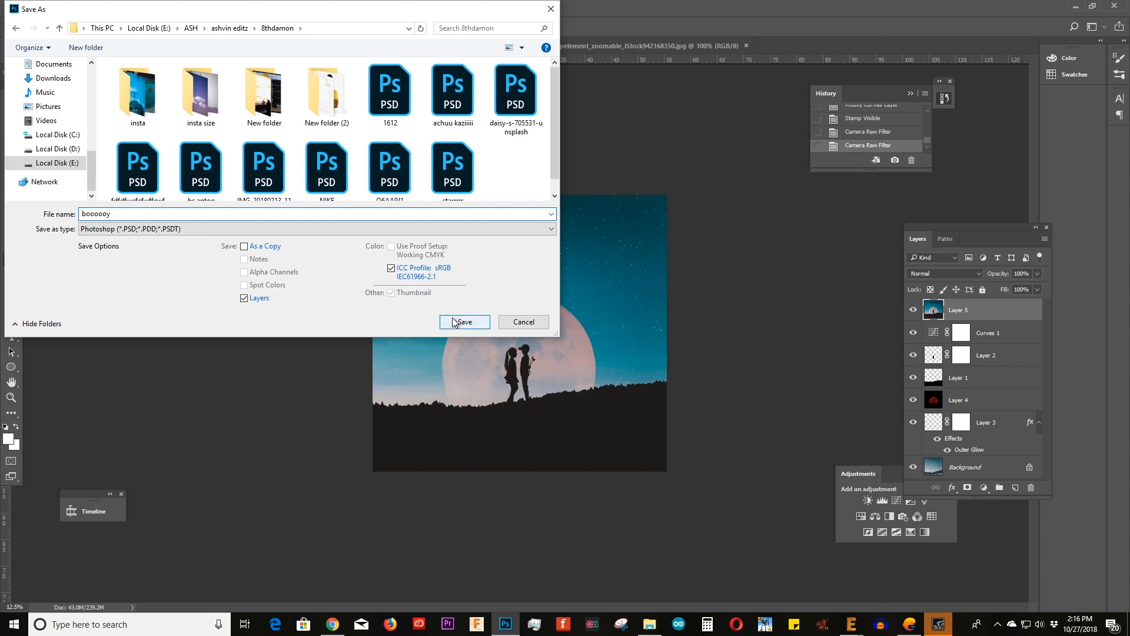
left_click(454, 322)
left_click(696, 193)
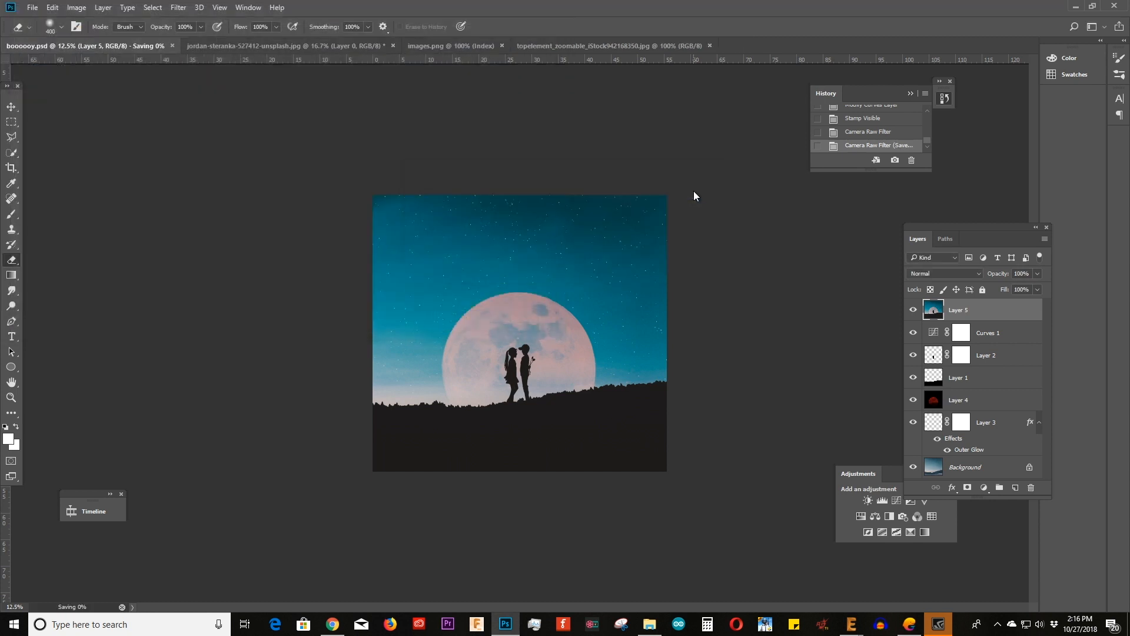